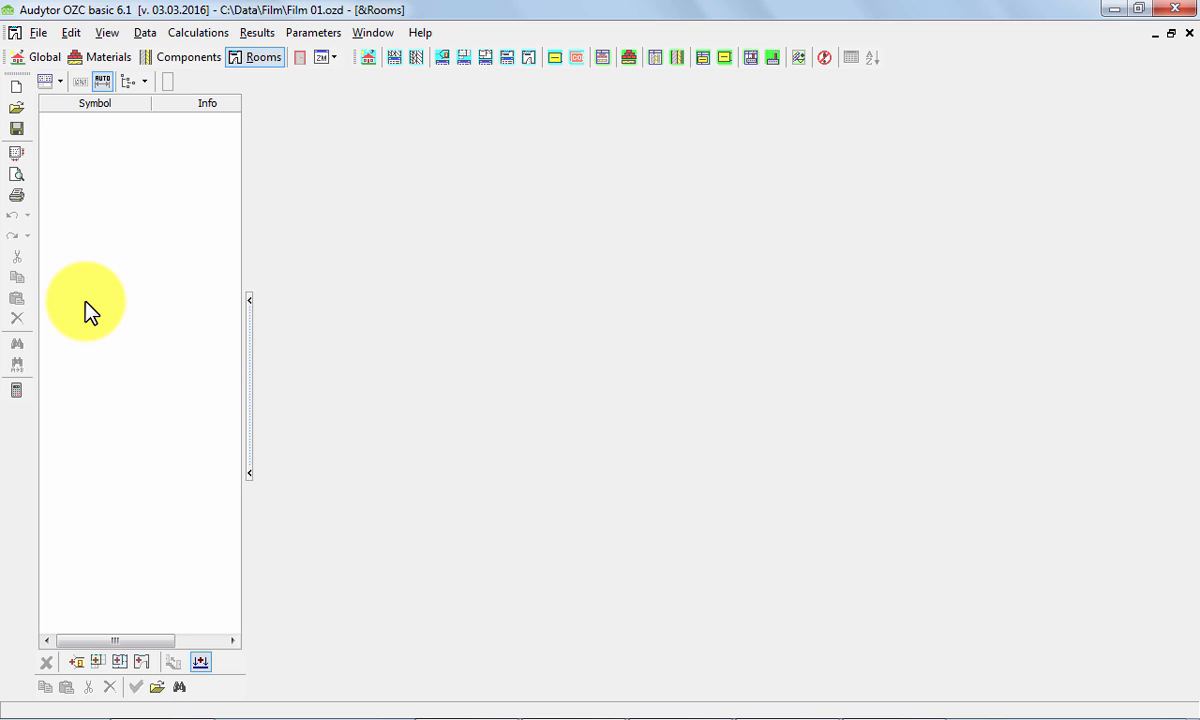
# Step: Add a new storey and give it the symbol BASEMENT in its basic data
pyautogui.click(77, 662)
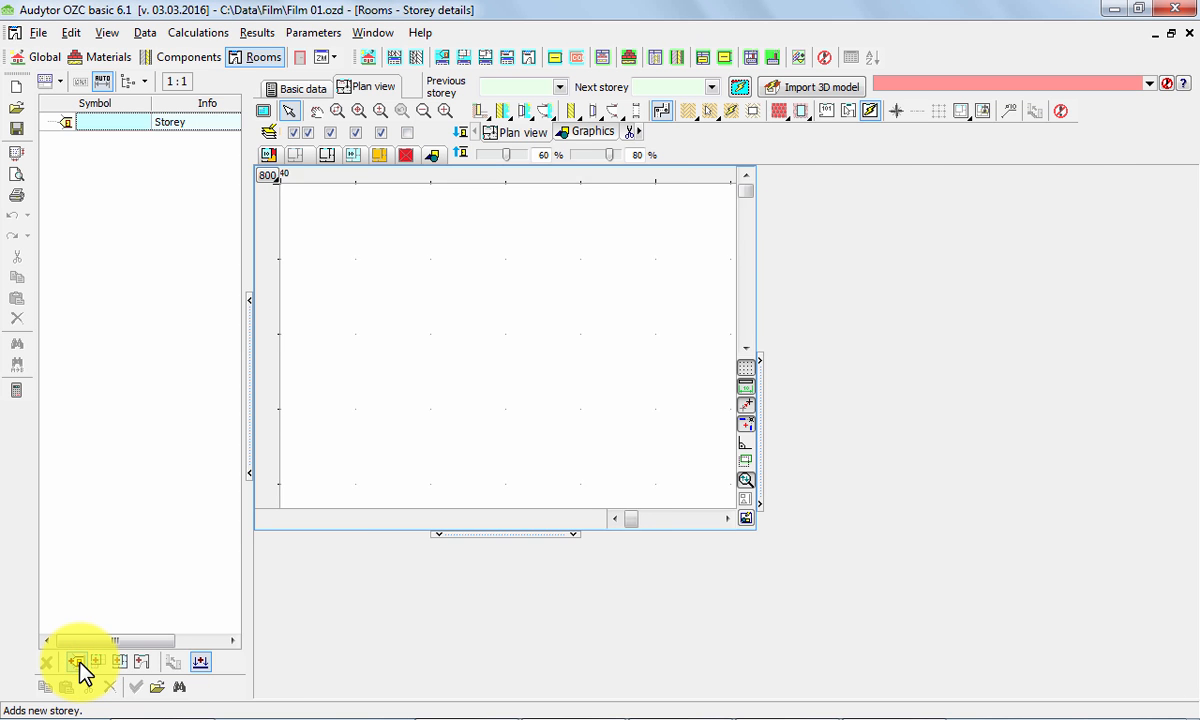
pyautogui.click(306, 88)
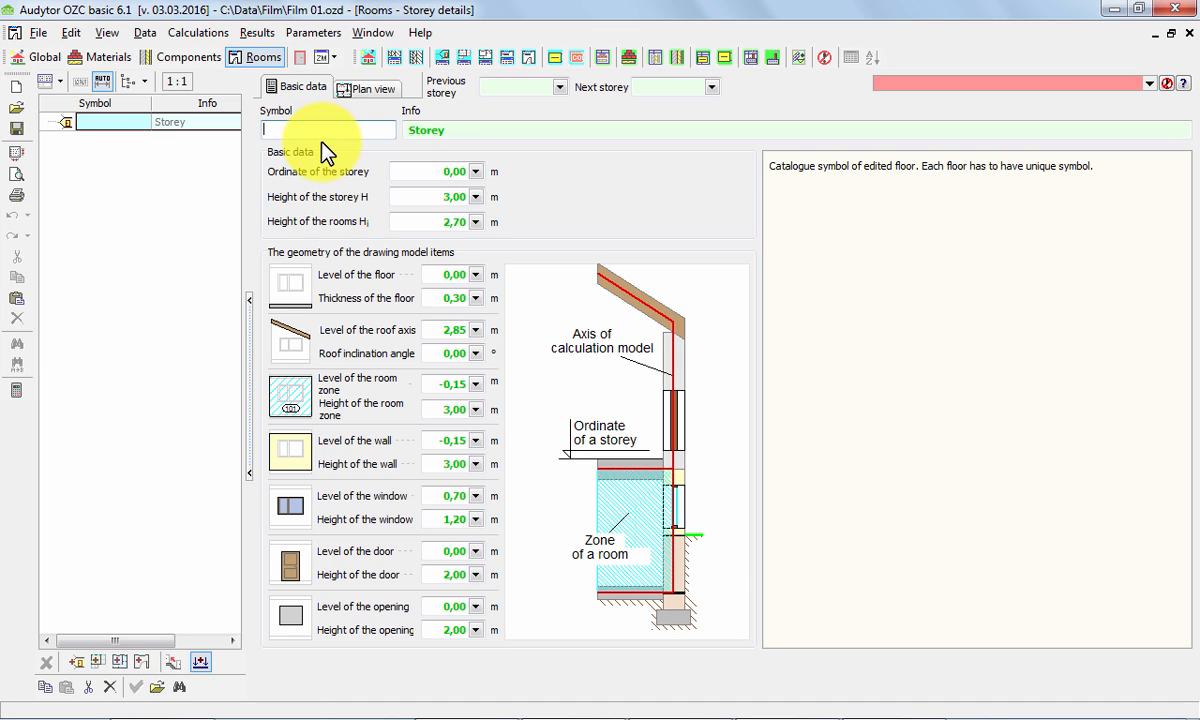
pyautogui.write('BAS')
pyautogui.write('EMENT')
pyautogui.press('Tab')
pyautogui.press('Tab')
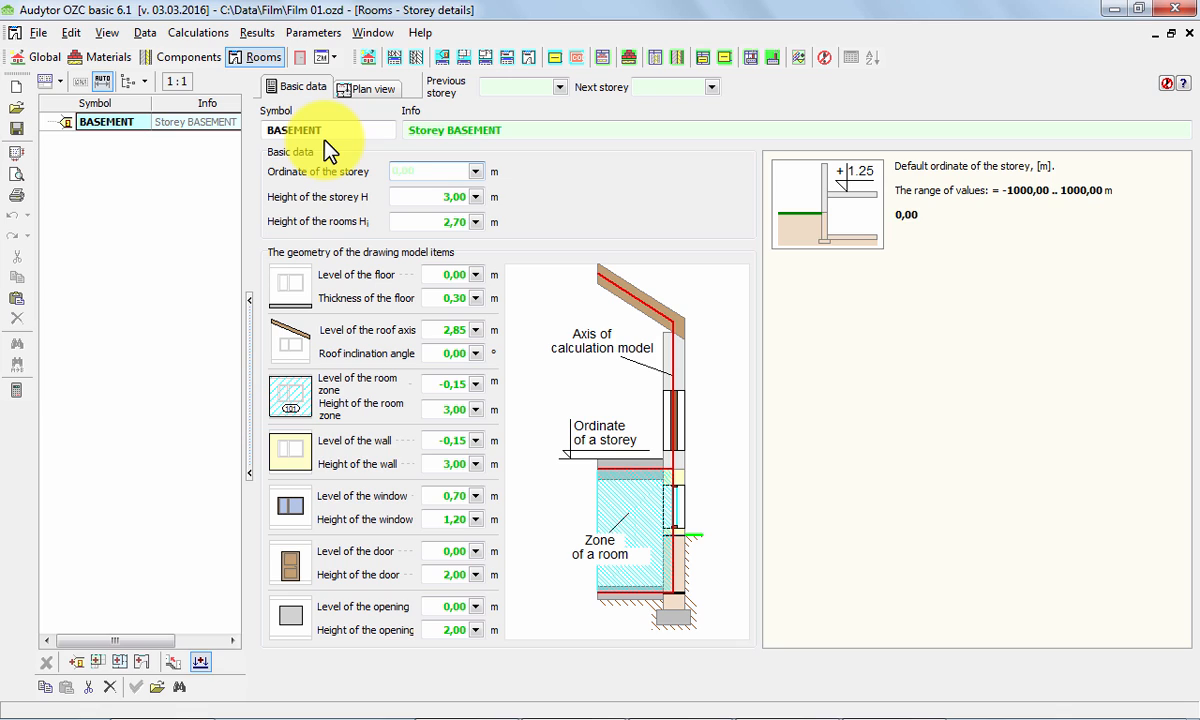
# Step: Set the basement storey's ordinate to -2,6 m, its storey height to 2,6 m and its room height to 2,3 m
pyautogui.write('-2,6')
pyautogui.press('Tab')
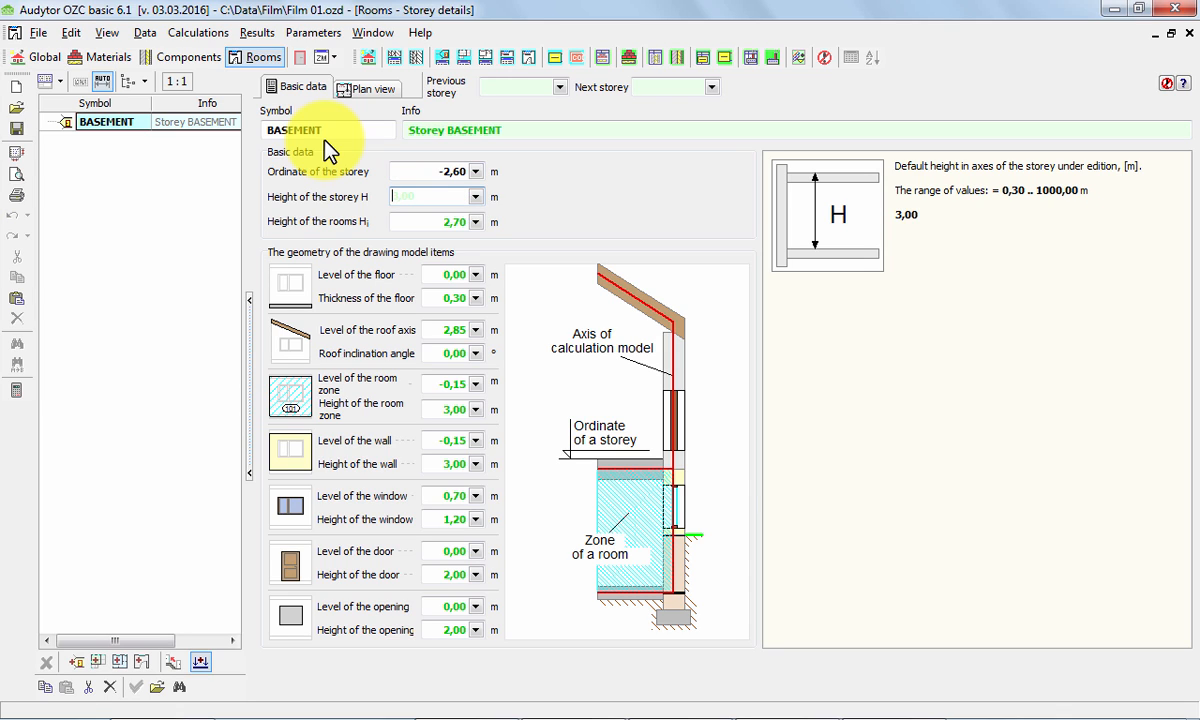
pyautogui.write('2,6')
pyautogui.press('Tab')
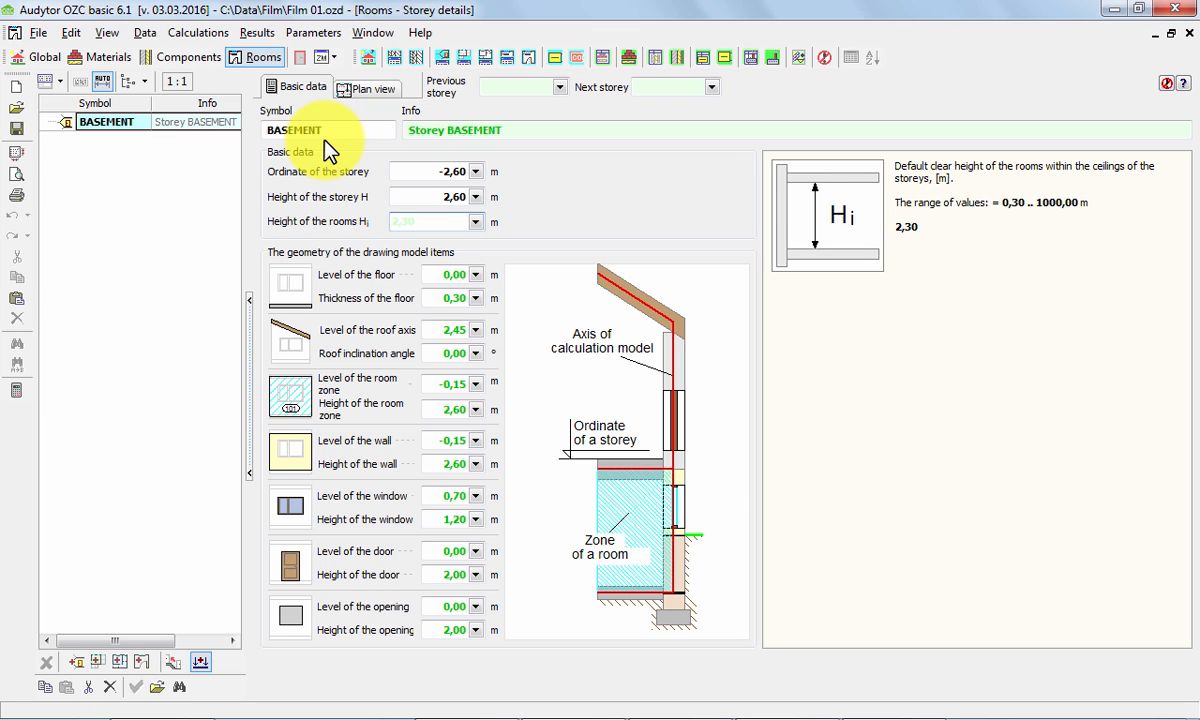
pyautogui.write('1')
pyautogui.press('BackSpace')
pyautogui.write('2,3')
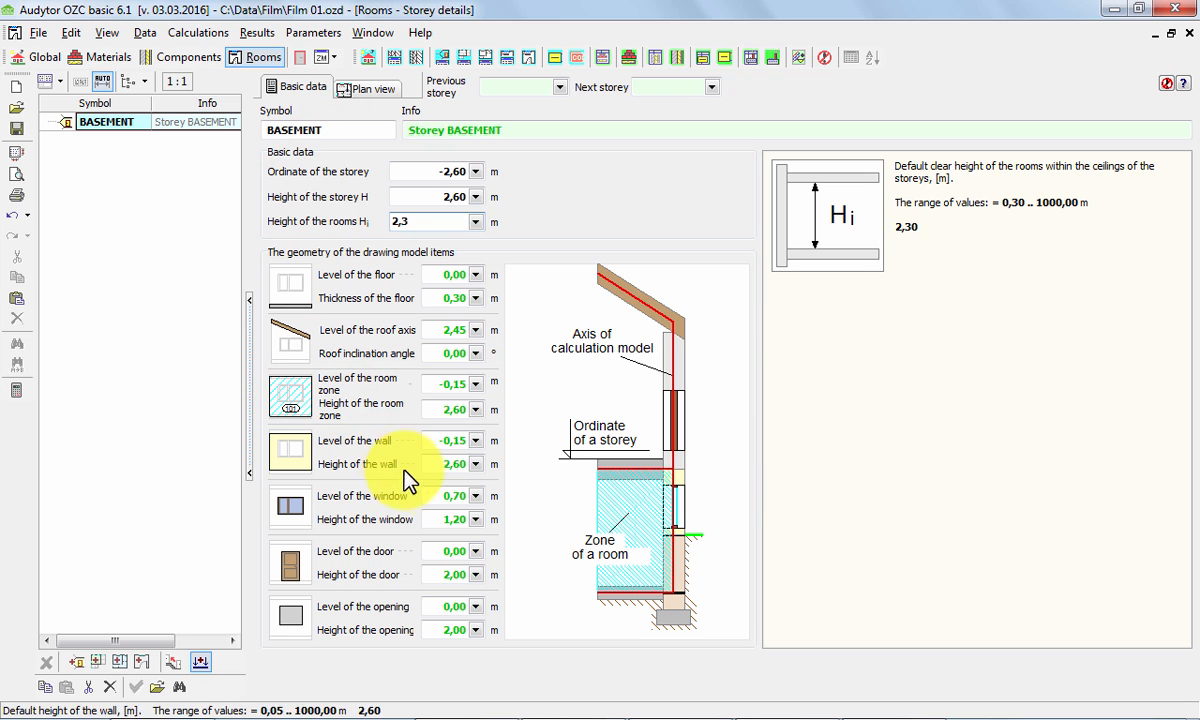
# Step: Set the basement storey's default window level to 1,60 m
pyautogui.click(452, 494)
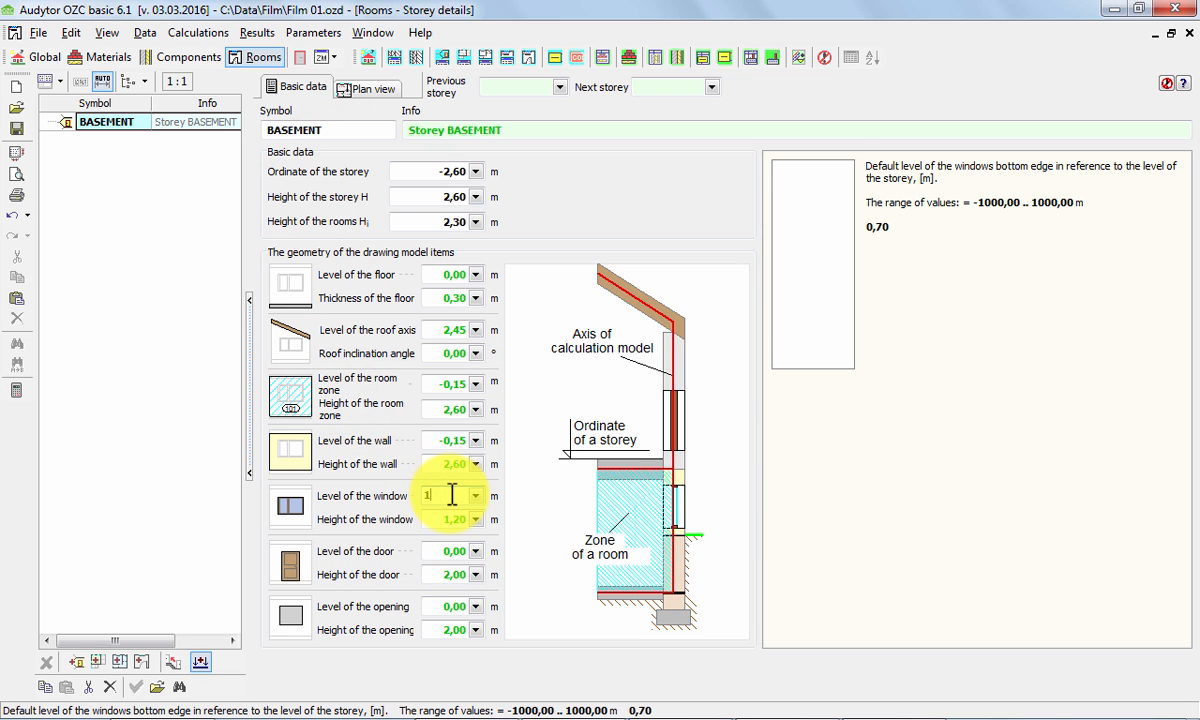
pyautogui.write('1,3')
pyautogui.press('Tab')
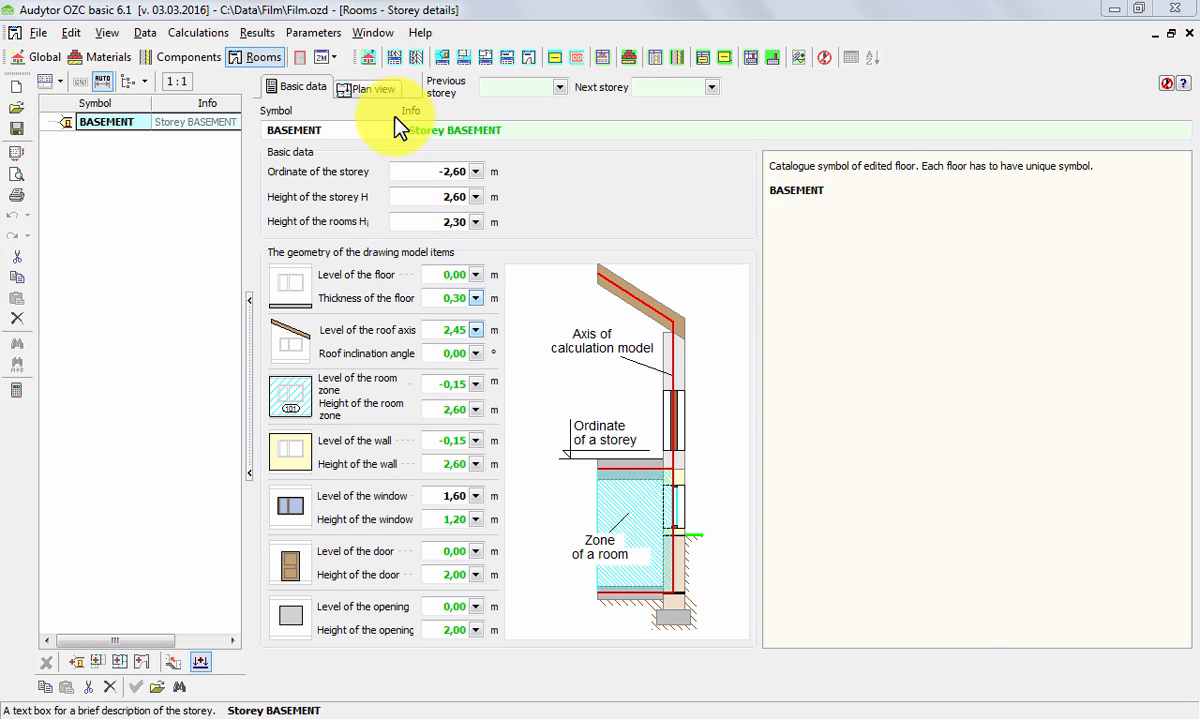
# Step: Insert Basement.dwg from file as the storey's base drawing, placing its zero point at the plan view's reference point
pyautogui.click(370, 92)
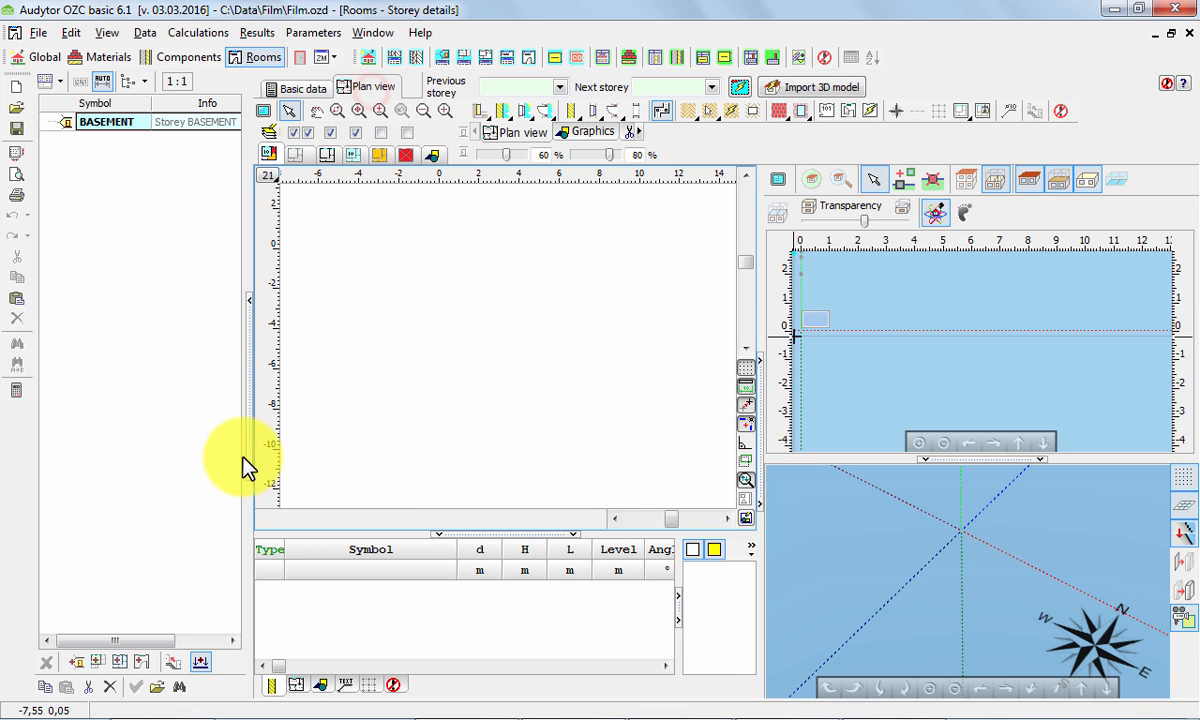
pyautogui.click(249, 392)
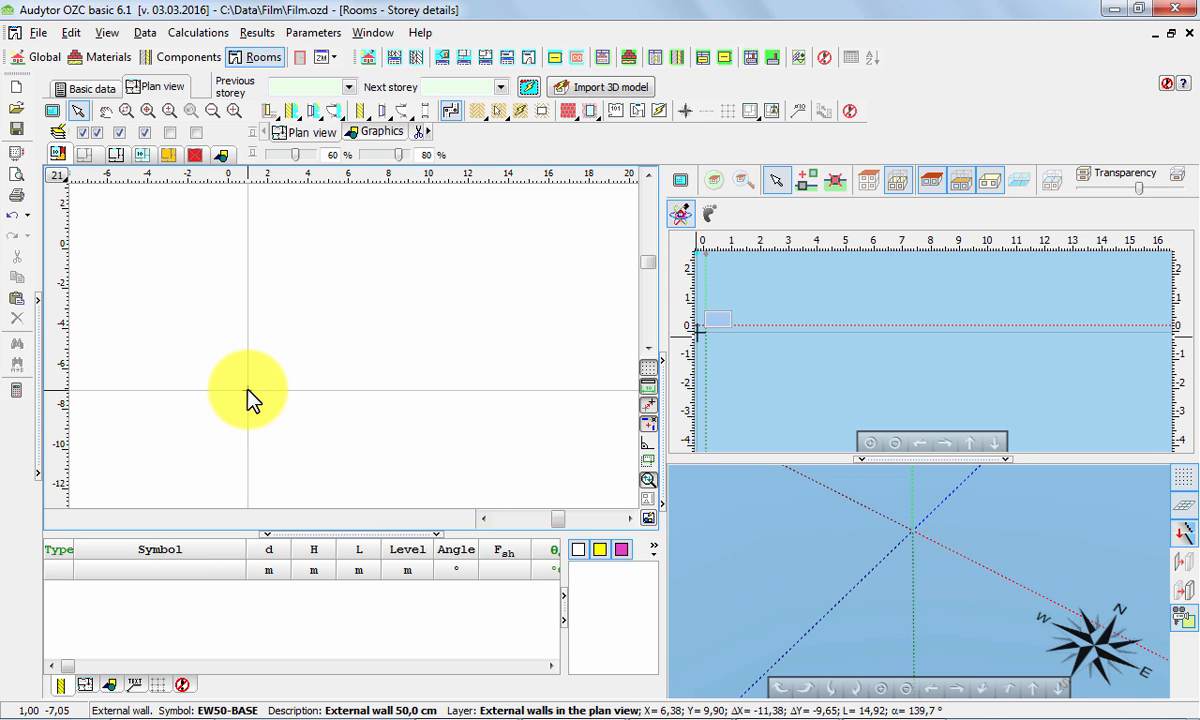
pyautogui.click(749, 112)
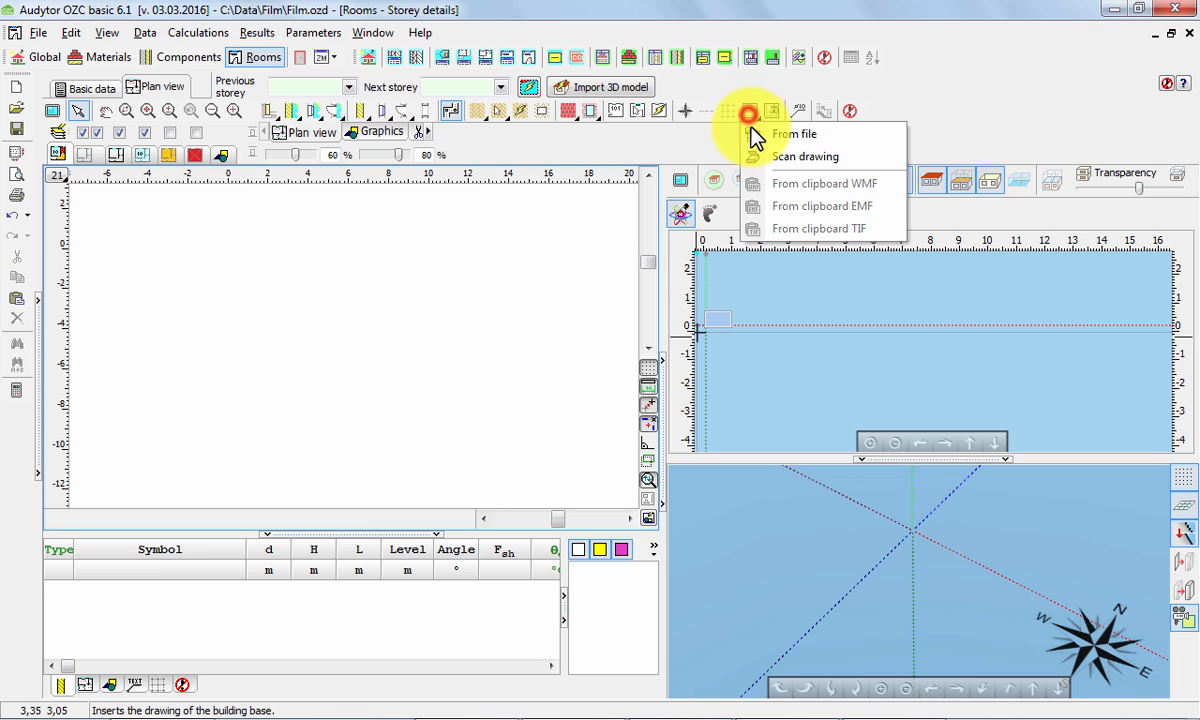
pyautogui.click(753, 125)
pyautogui.doubleClick(440, 214)
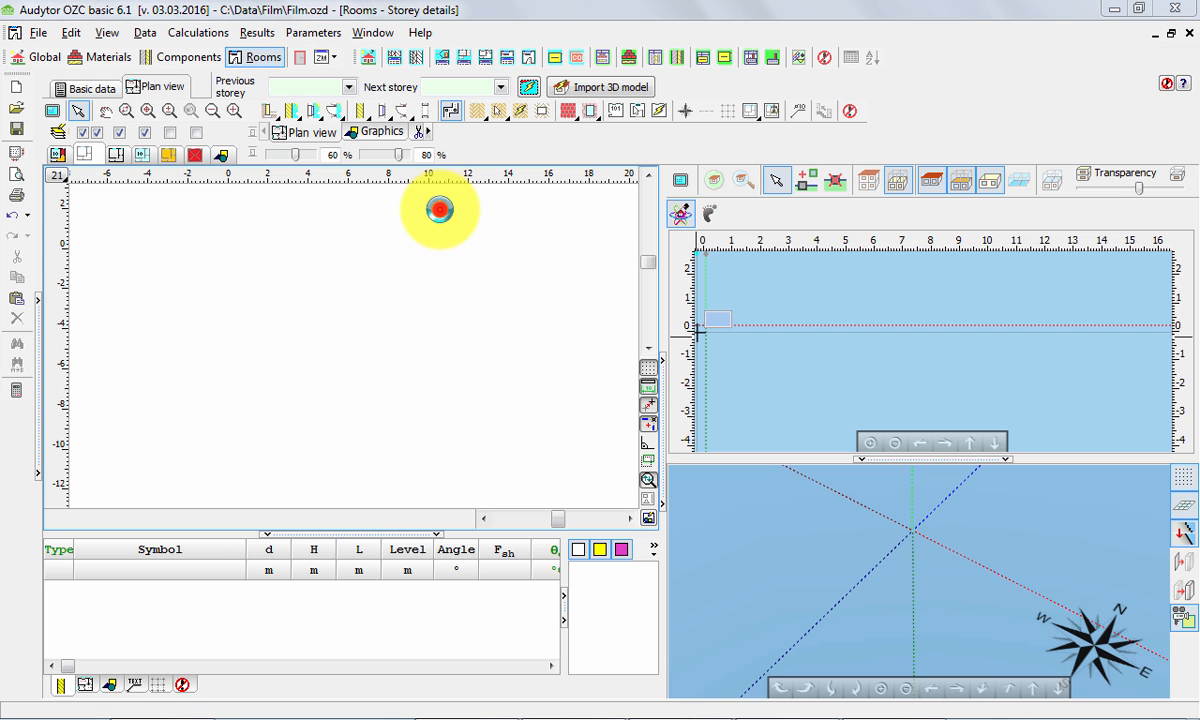
pyautogui.click(250, 315)
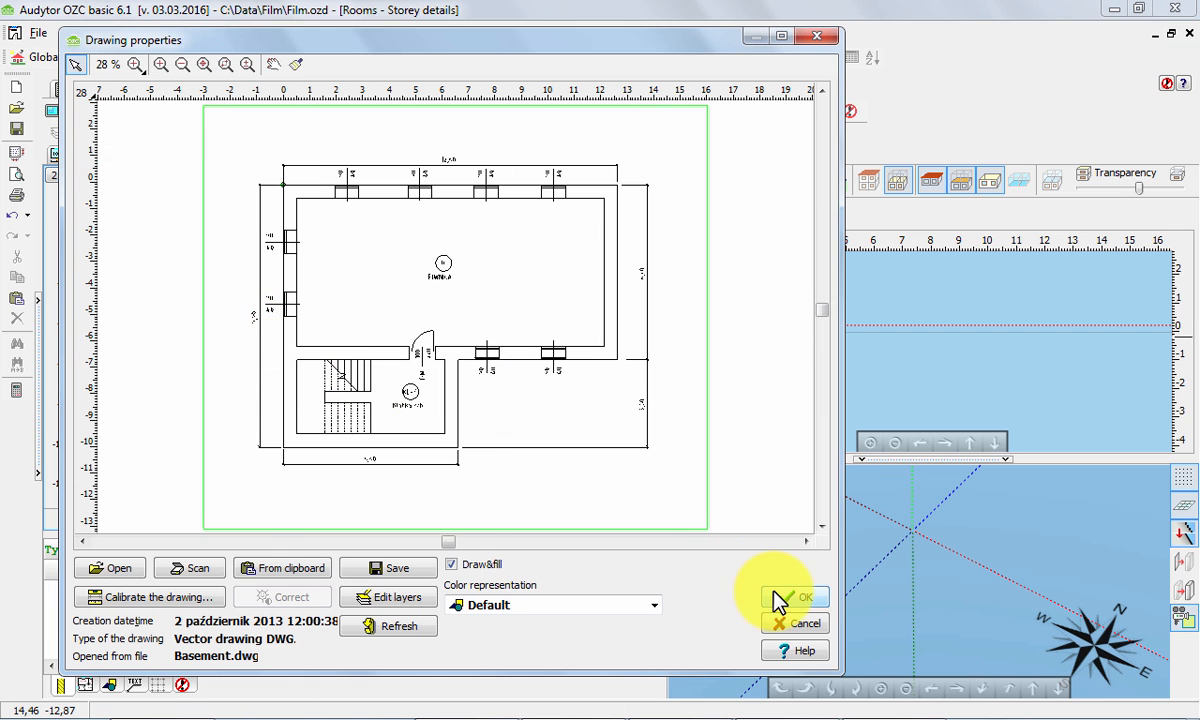
pyautogui.click(786, 598)
pyautogui.click(249, 278)
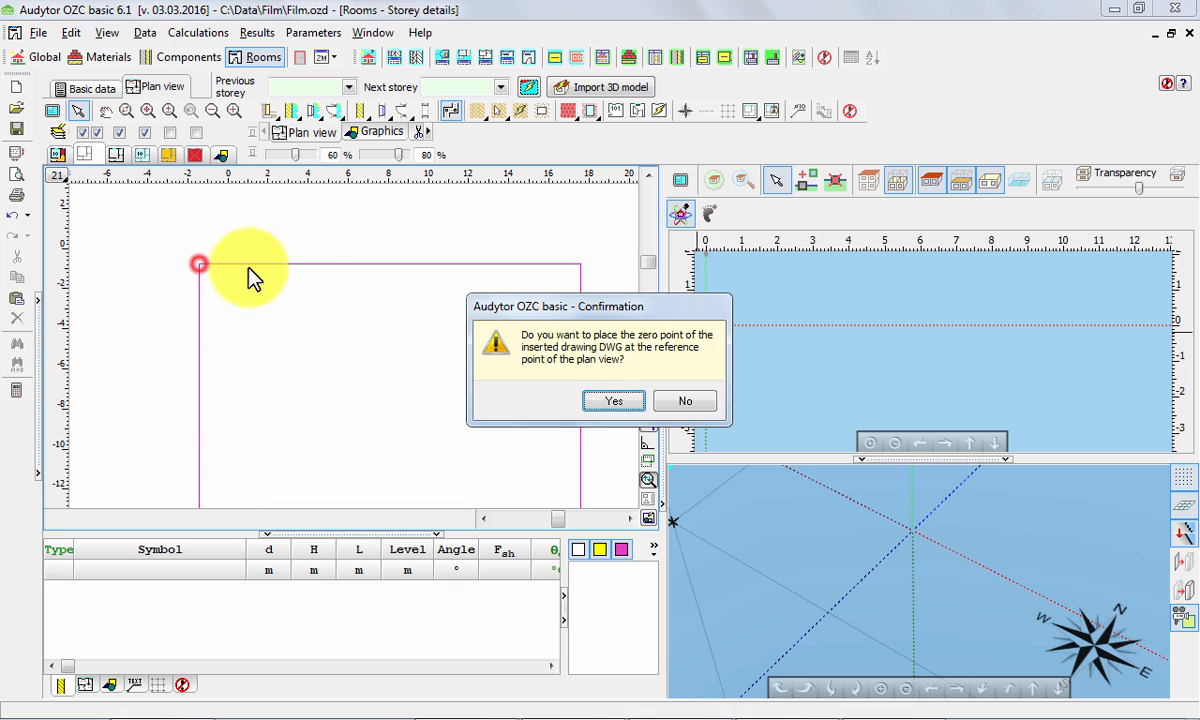
pyautogui.click(595, 400)
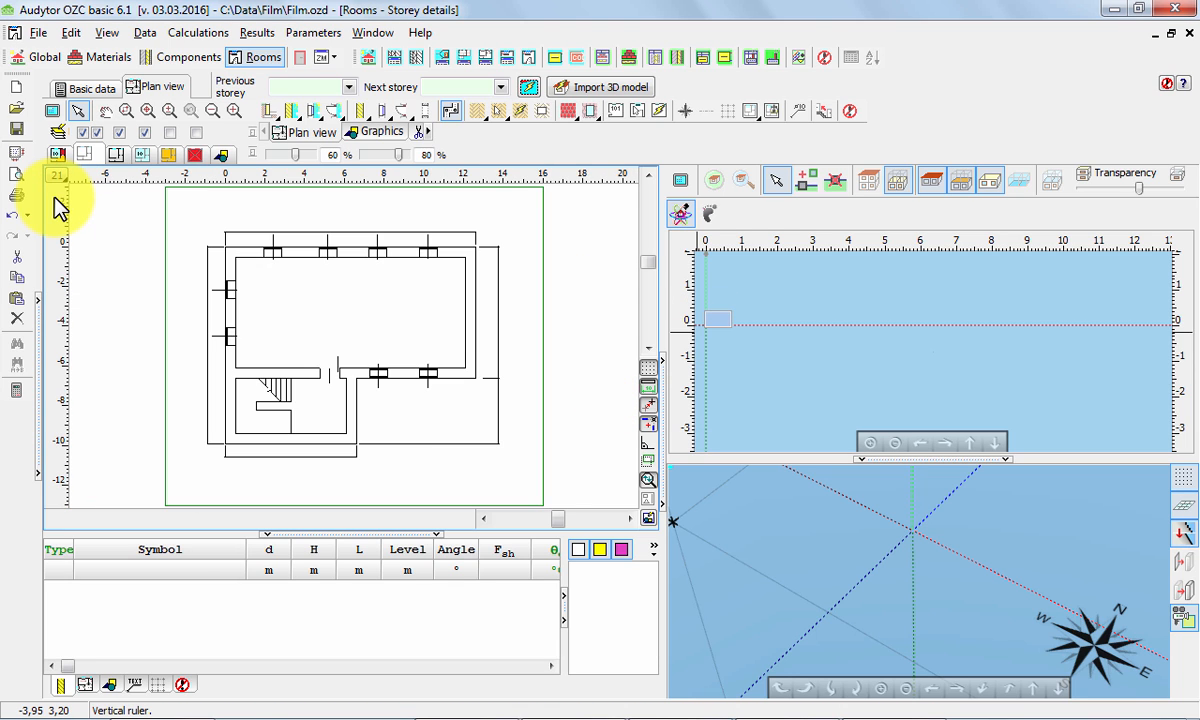
pyautogui.click(114, 216)
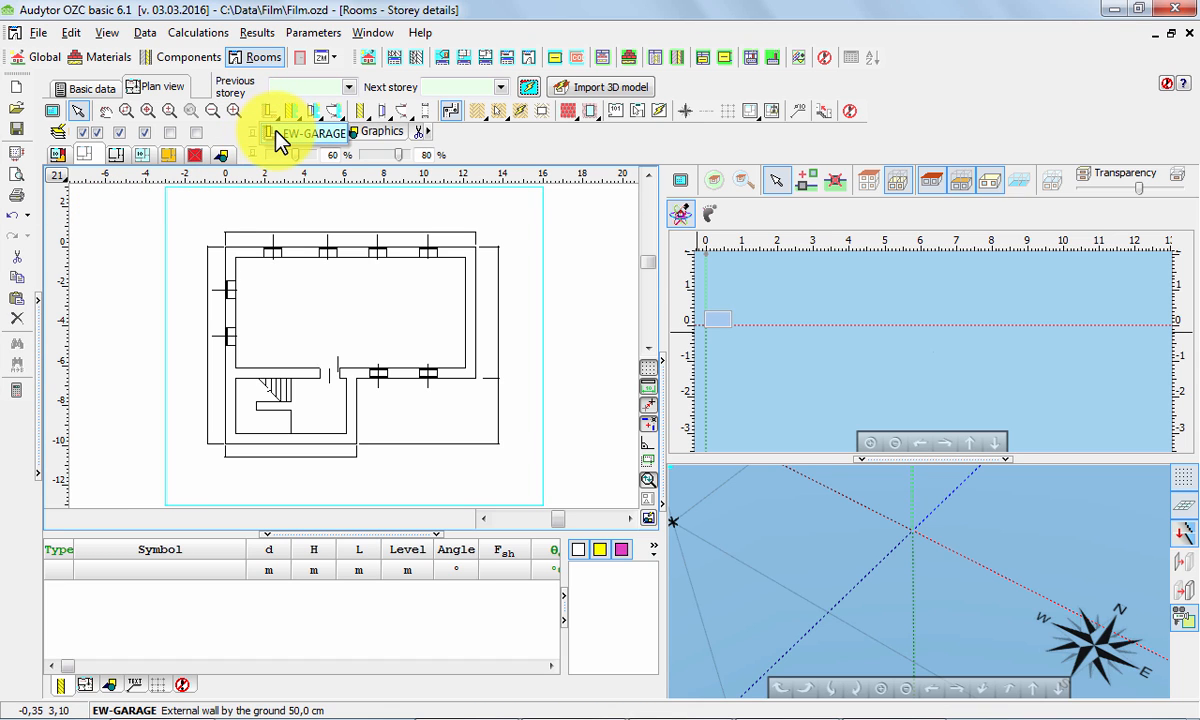
# Step: Draw an EW-GARAGE ground wall 12,10 m long along the plan's upper edge, starting at the upper-left corner of the outline
pyautogui.click(276, 131)
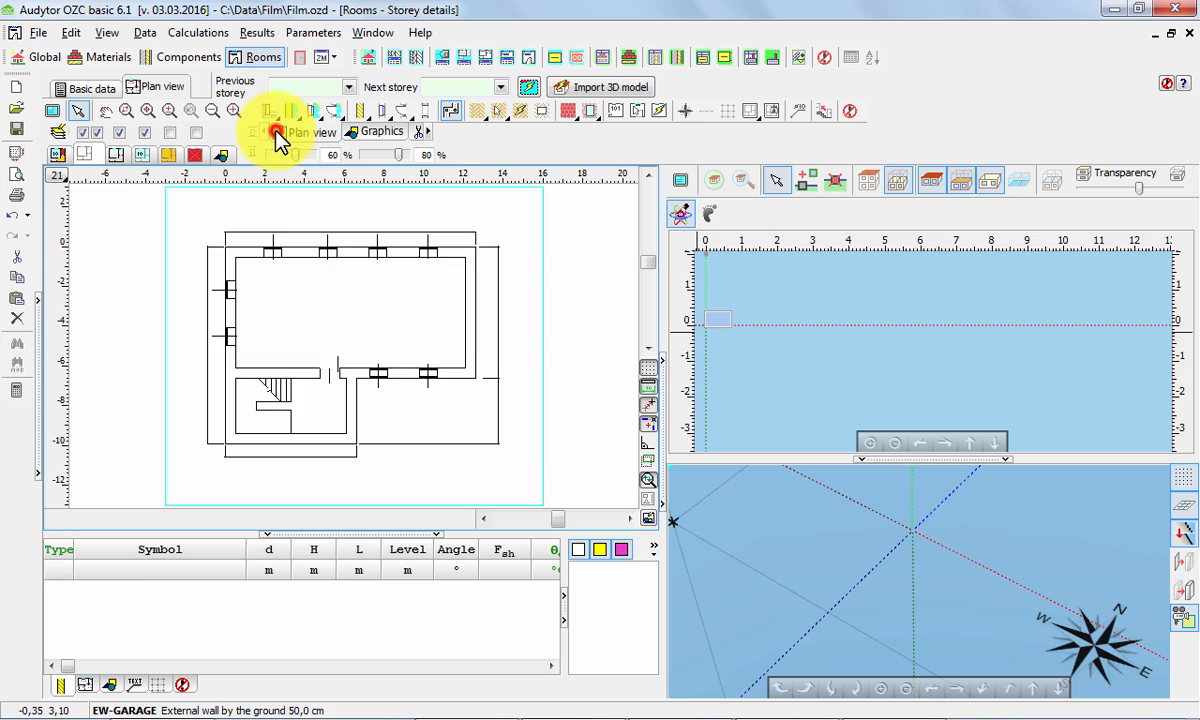
pyautogui.rightClick(231, 256)
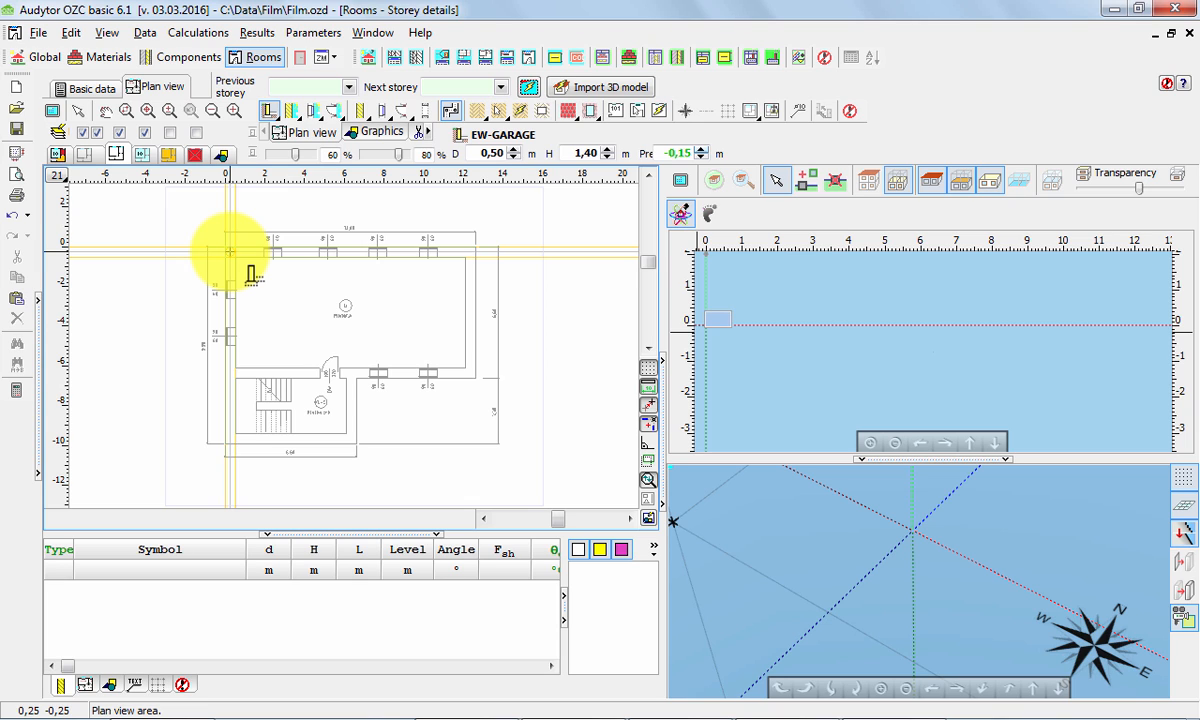
pyautogui.scroll(5, 231, 252)
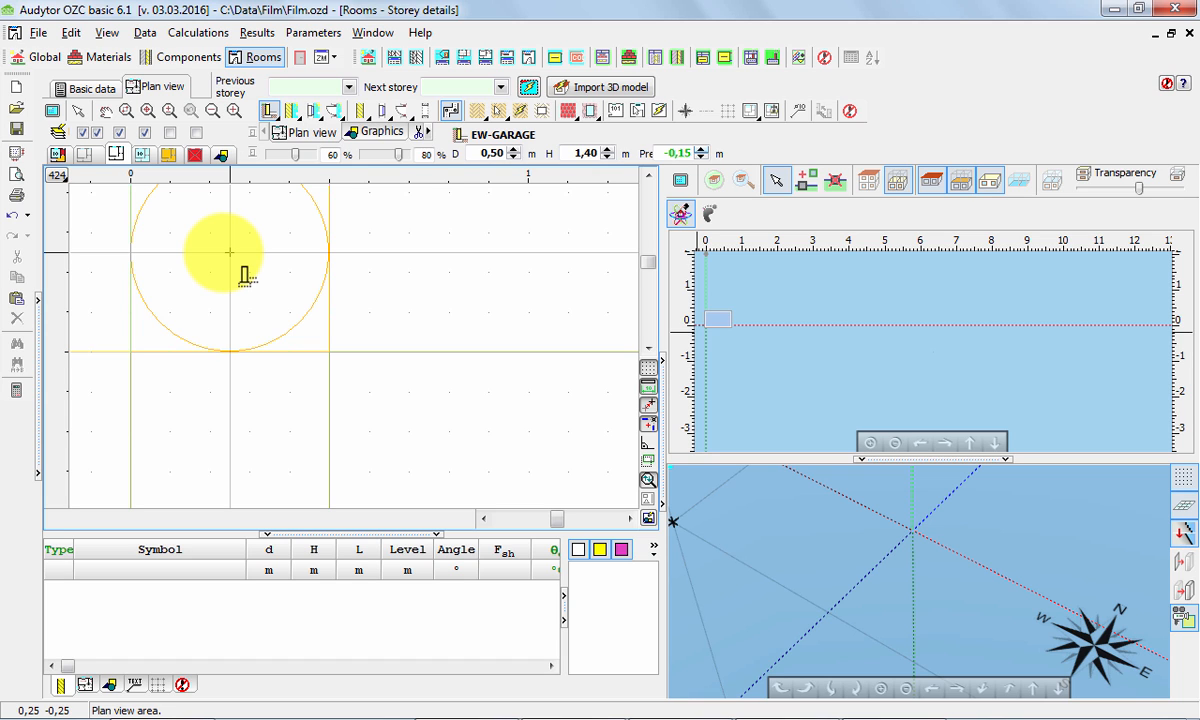
pyautogui.click(230, 252)
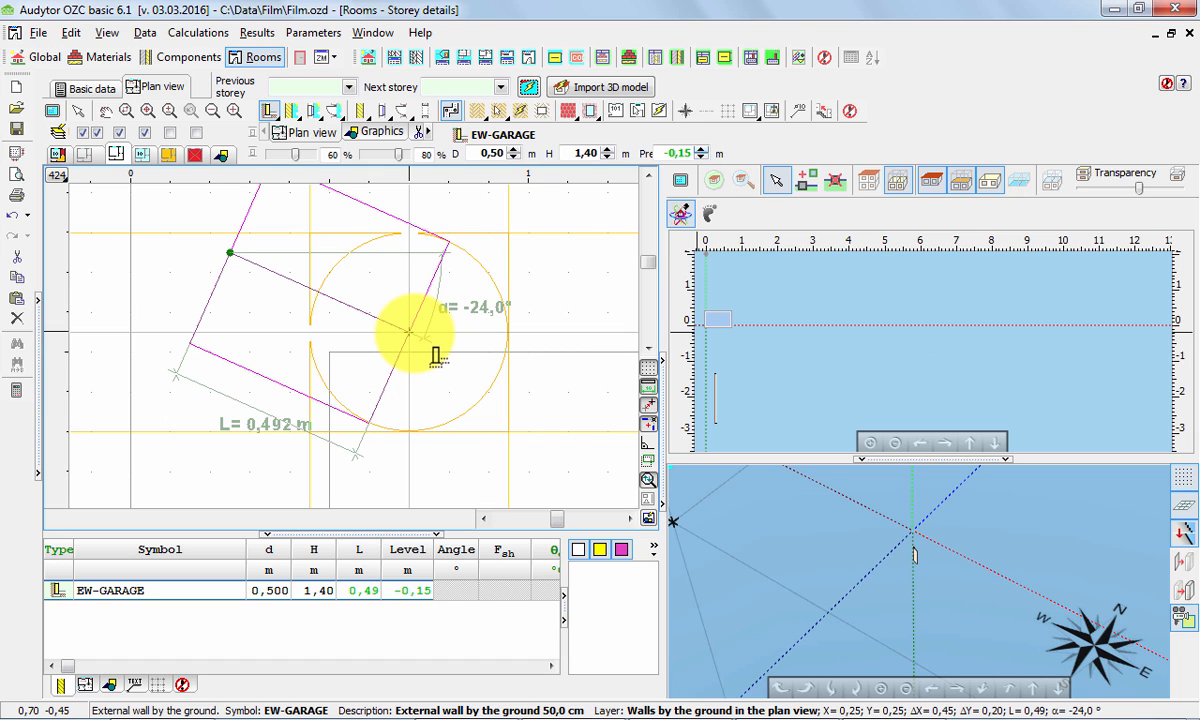
pyautogui.scroll(-5, 414, 334)
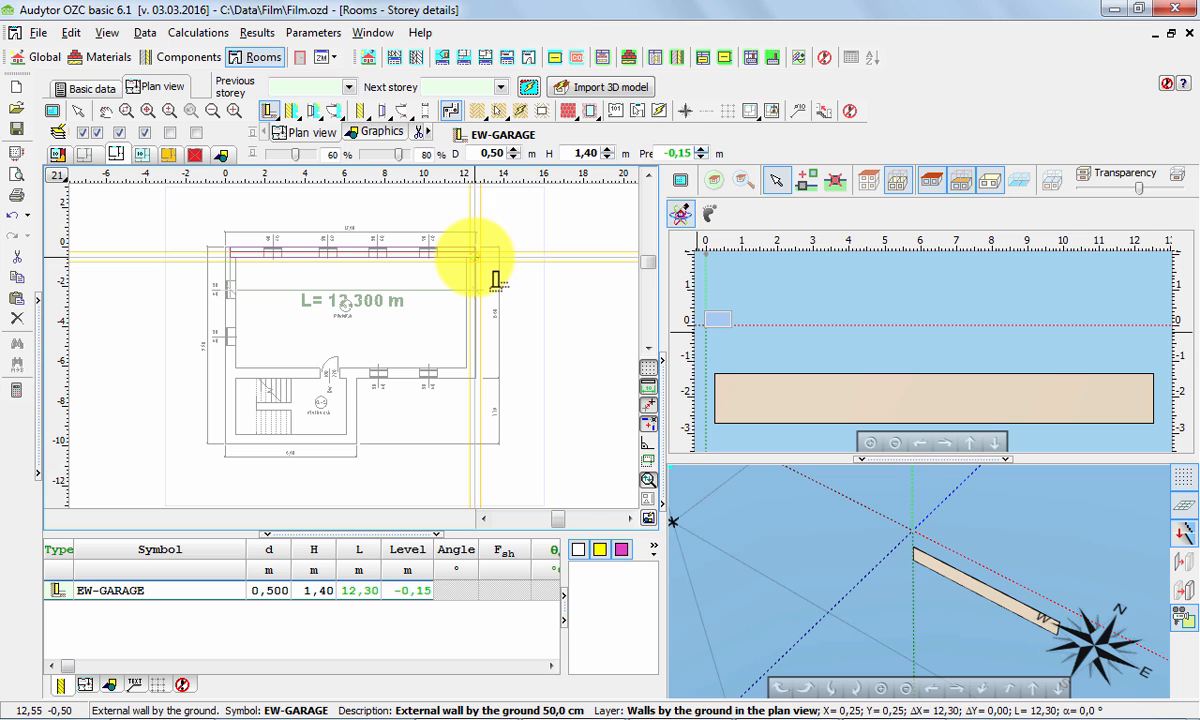
pyautogui.scroll(5, 488, 265)
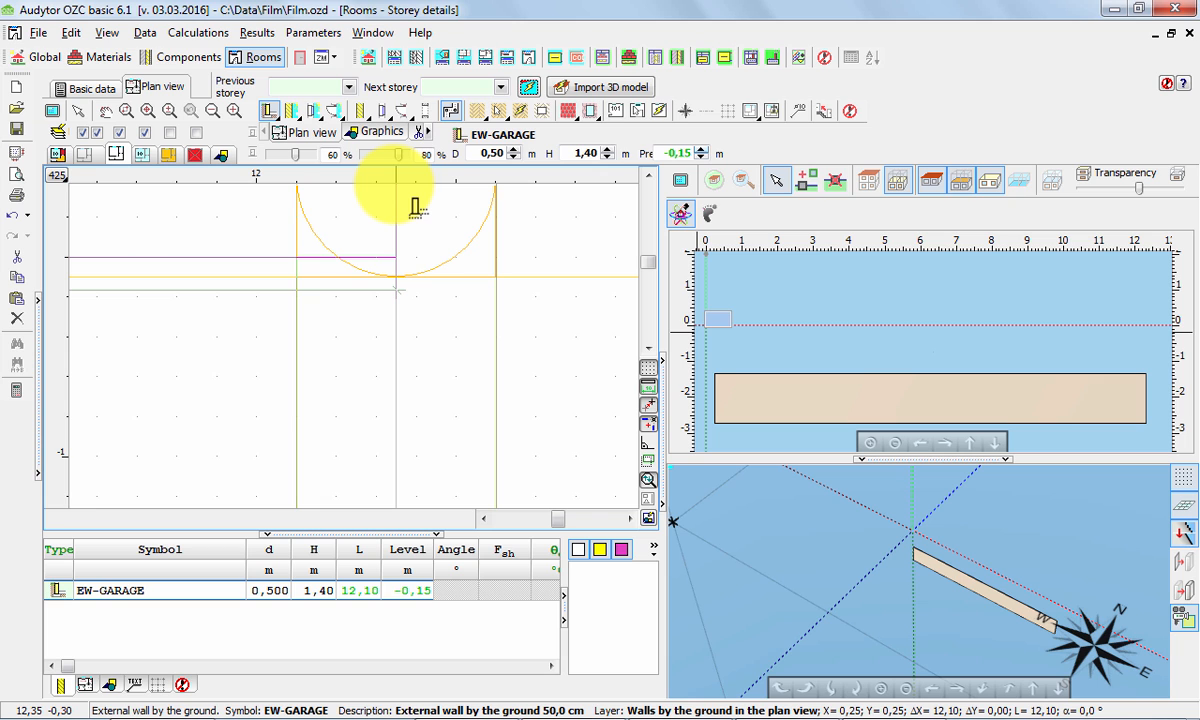
pyautogui.click(397, 186)
# Step: Continue the EW-GARAGE wall 6,10 m down the plan's right edge to the lower-right corner of the large room
pyautogui.scroll(-4, 490, 290)
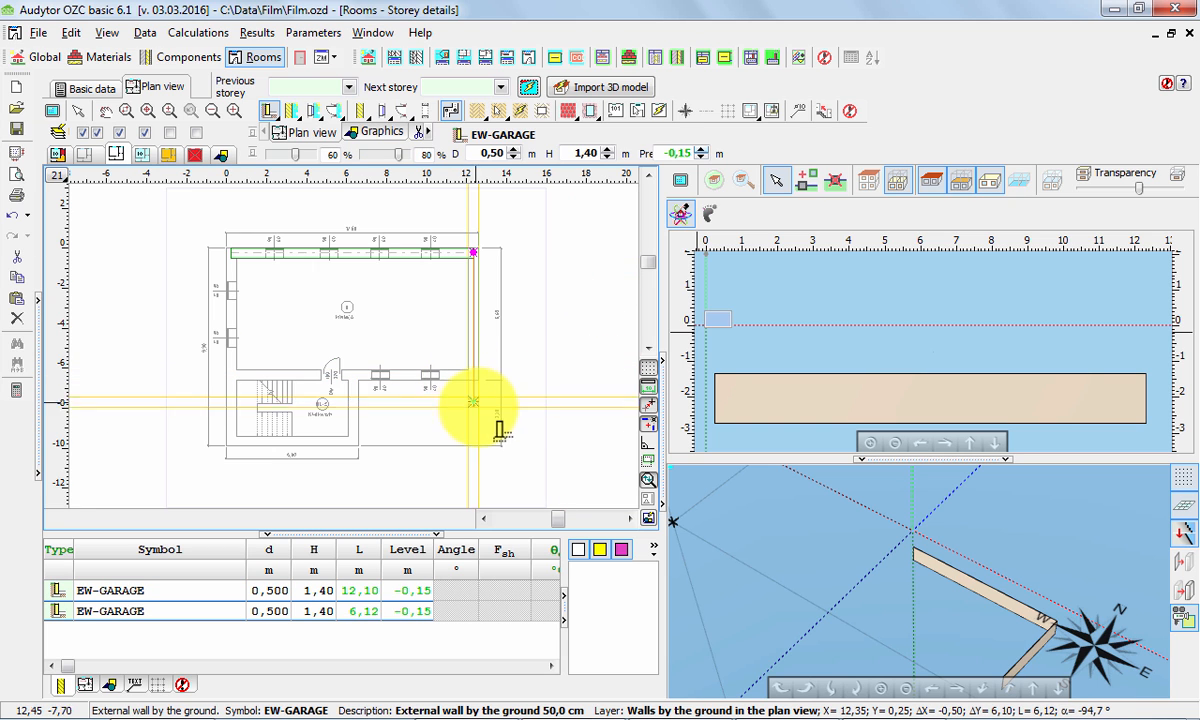
pyautogui.scroll(5, 500, 432)
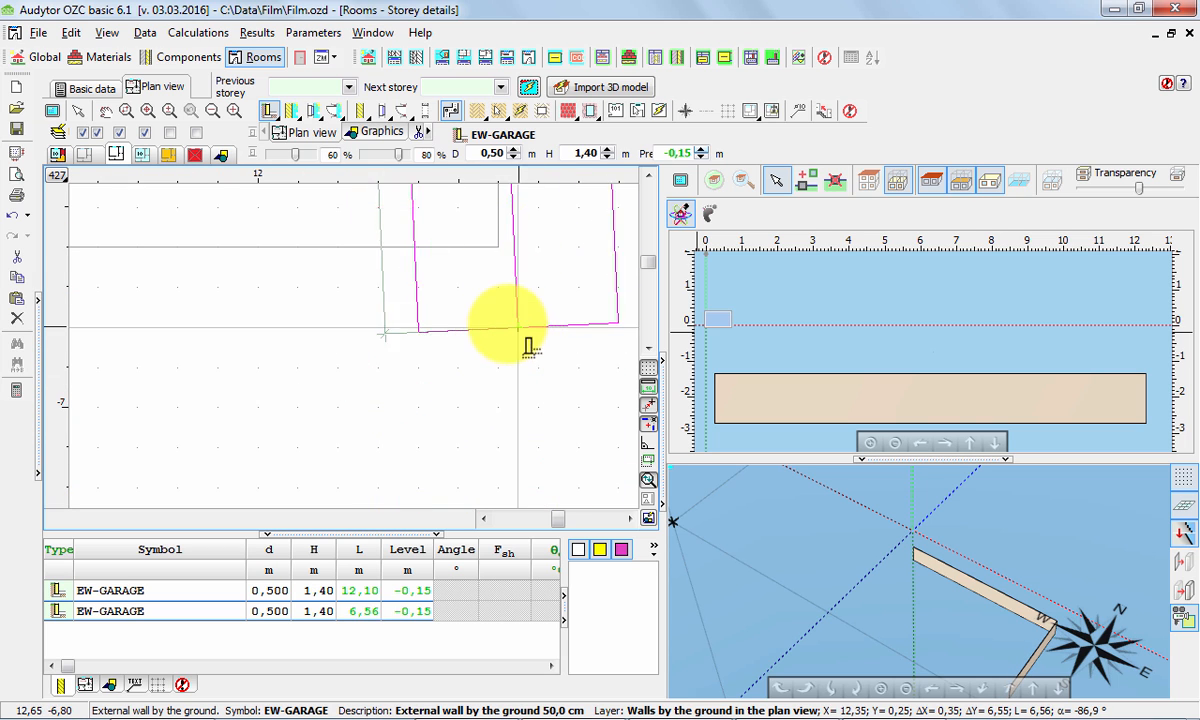
pyautogui.scroll(-3, 482, 400)
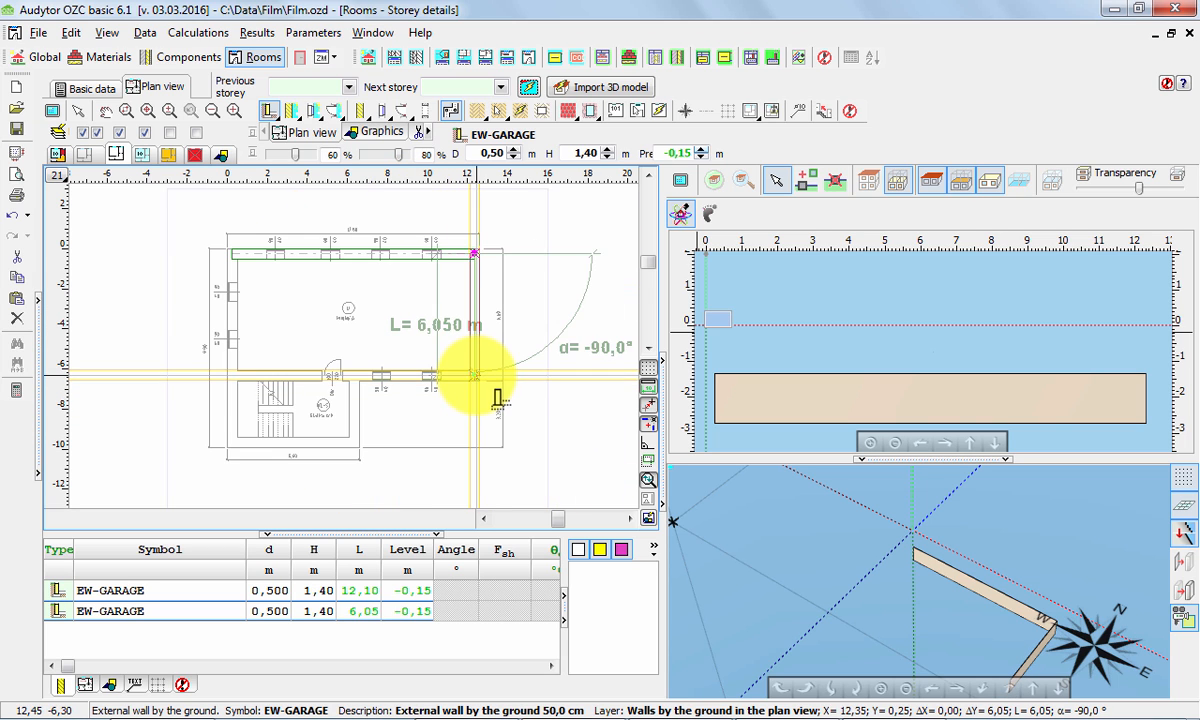
pyautogui.scroll(4, 500, 400)
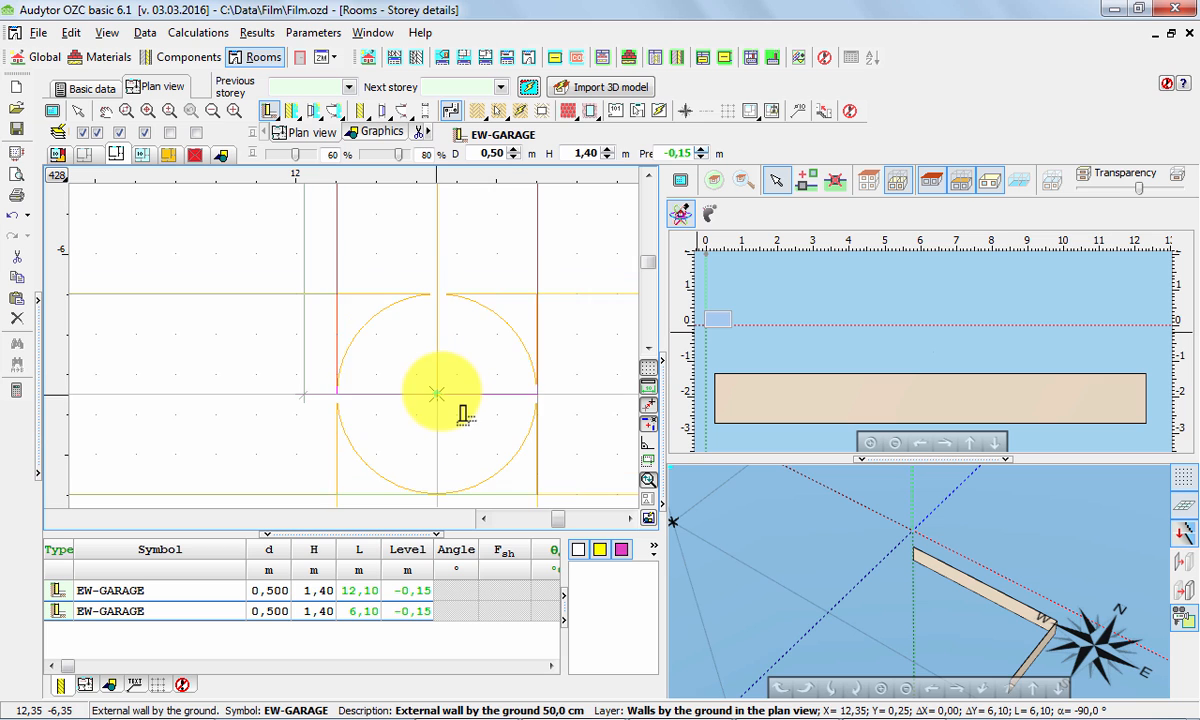
pyautogui.scroll(-3, 441, 395)
pyautogui.click(442, 397)
# Step: Draw the EW-GARAGE walls around the inner corner, 6,00 m to the left and 3,30 m down along the staircase room
pyautogui.scroll(3, 350, 376)
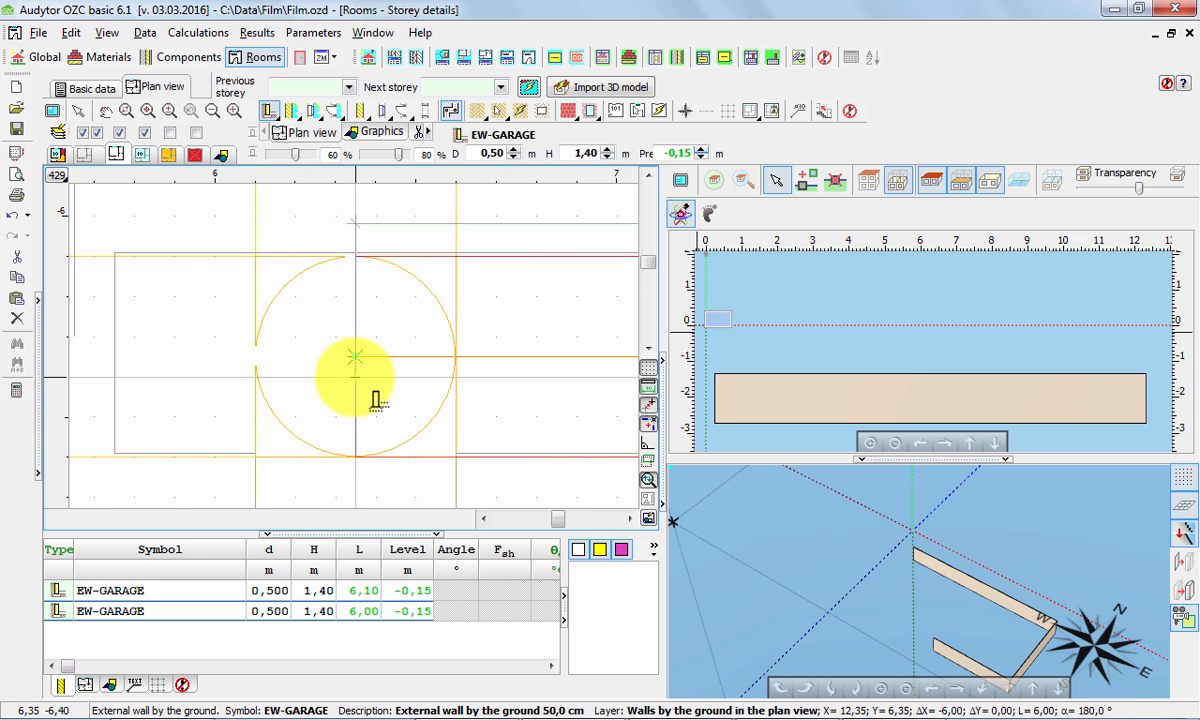
pyautogui.click(349, 365)
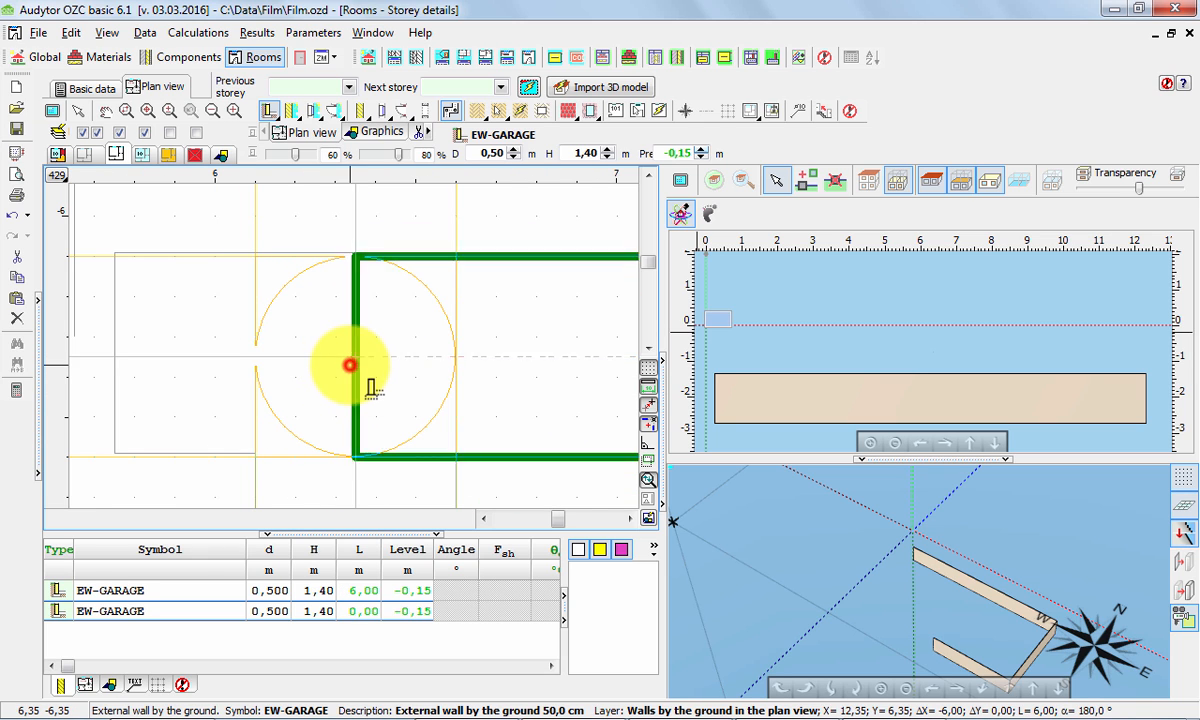
pyautogui.scroll(-5, 349, 365)
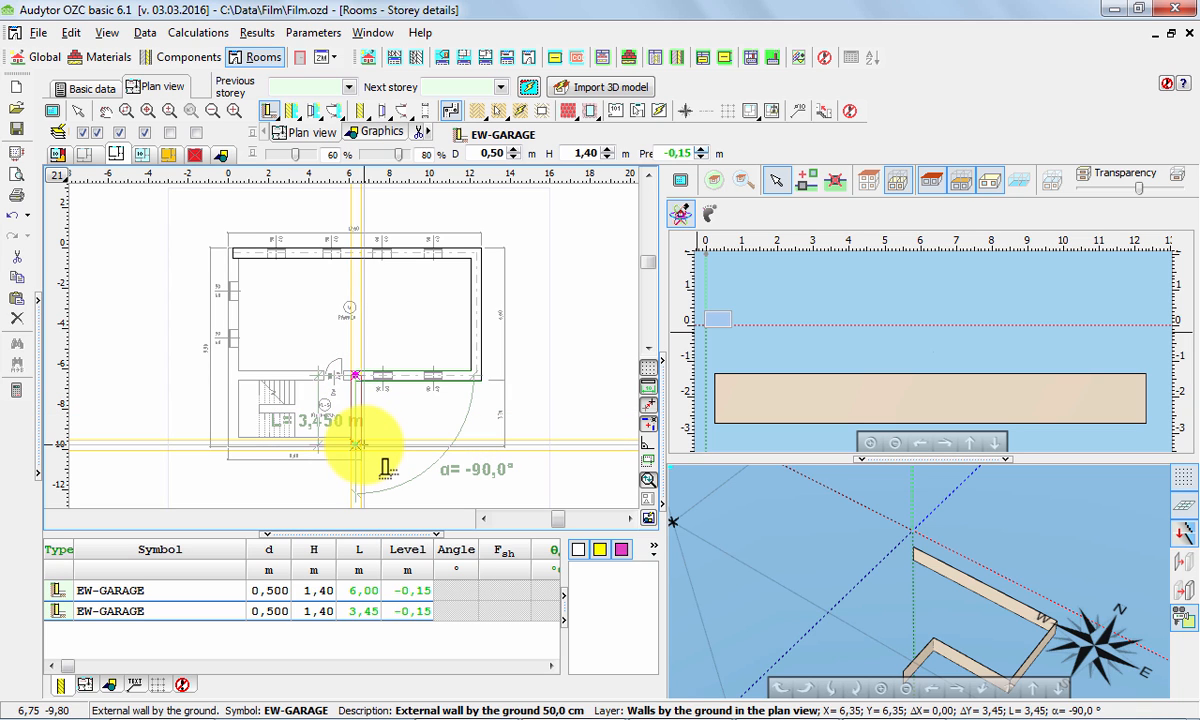
pyautogui.scroll(5, 355, 440)
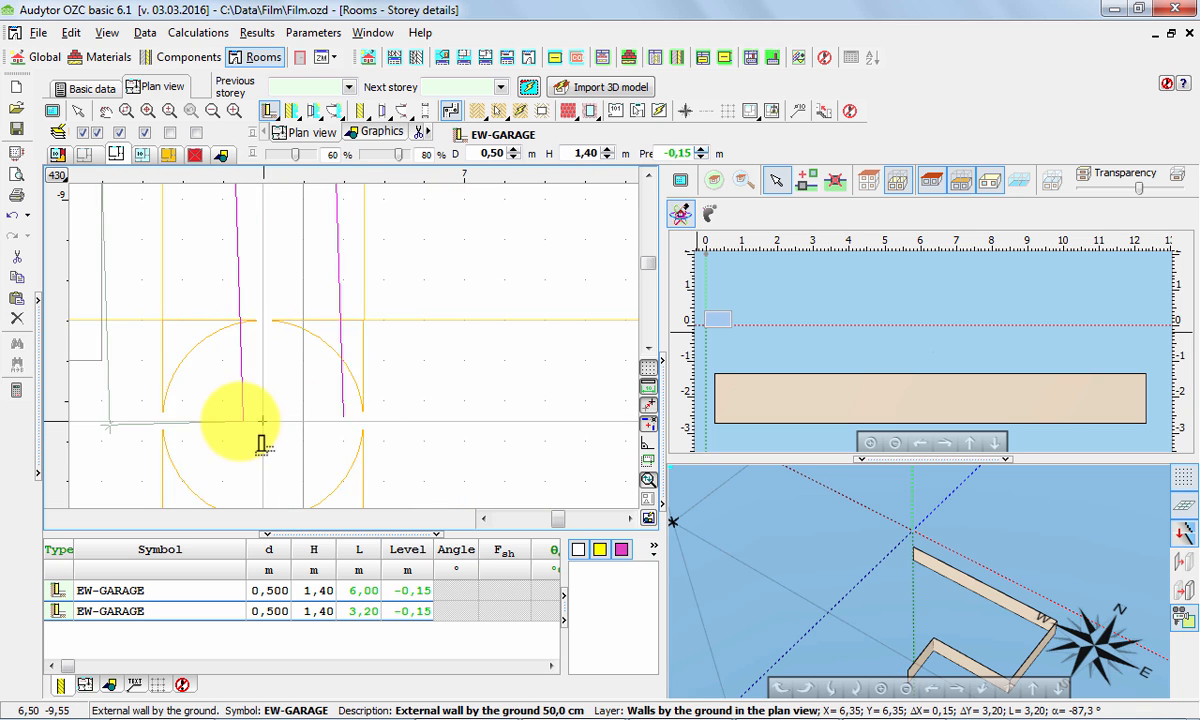
pyautogui.scroll(-2, 214, 423)
pyautogui.click(201, 456)
# Step: Close the basement outline with a 6,10 m EW-GARAGE wall along the bottom and a 9,40 m wall up the left edge
pyautogui.scroll(-3, 203, 455)
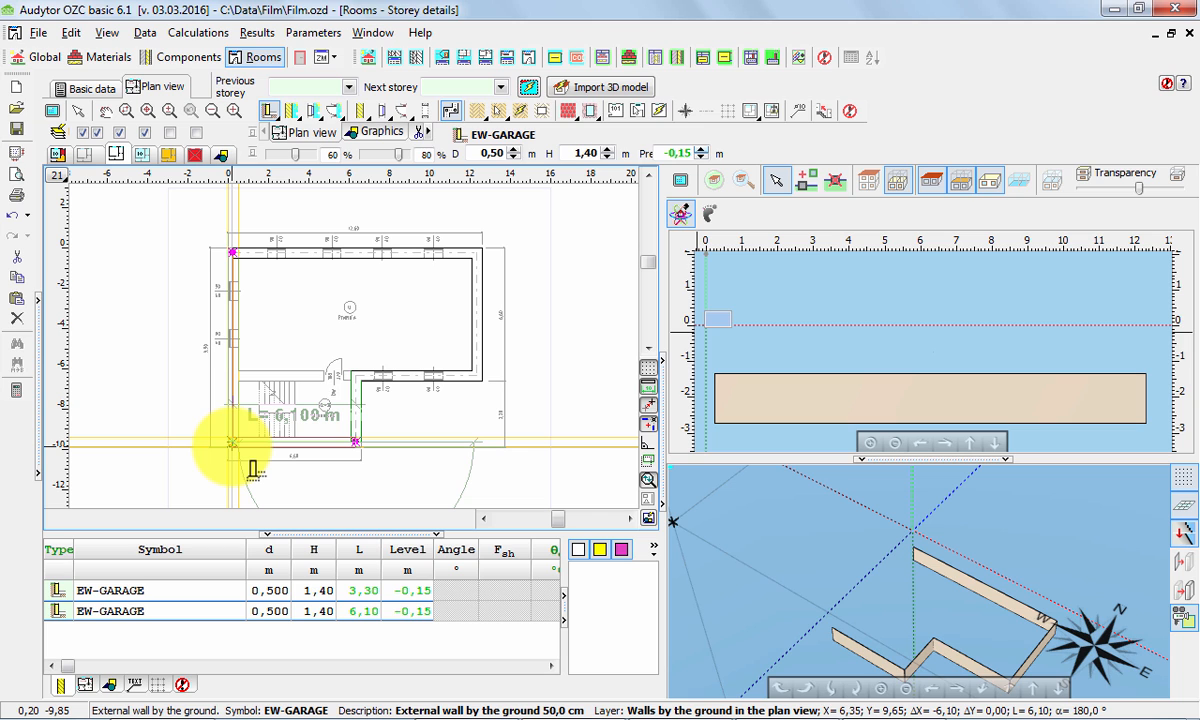
pyautogui.click(232, 442)
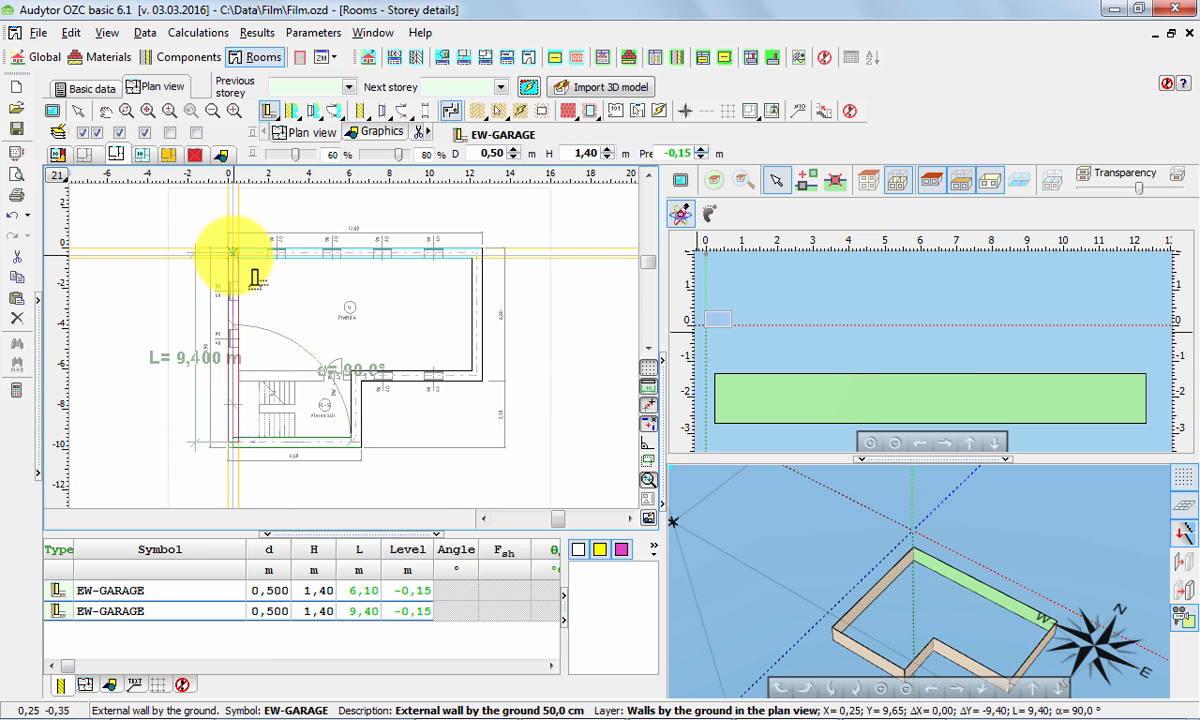
pyautogui.click(232, 250)
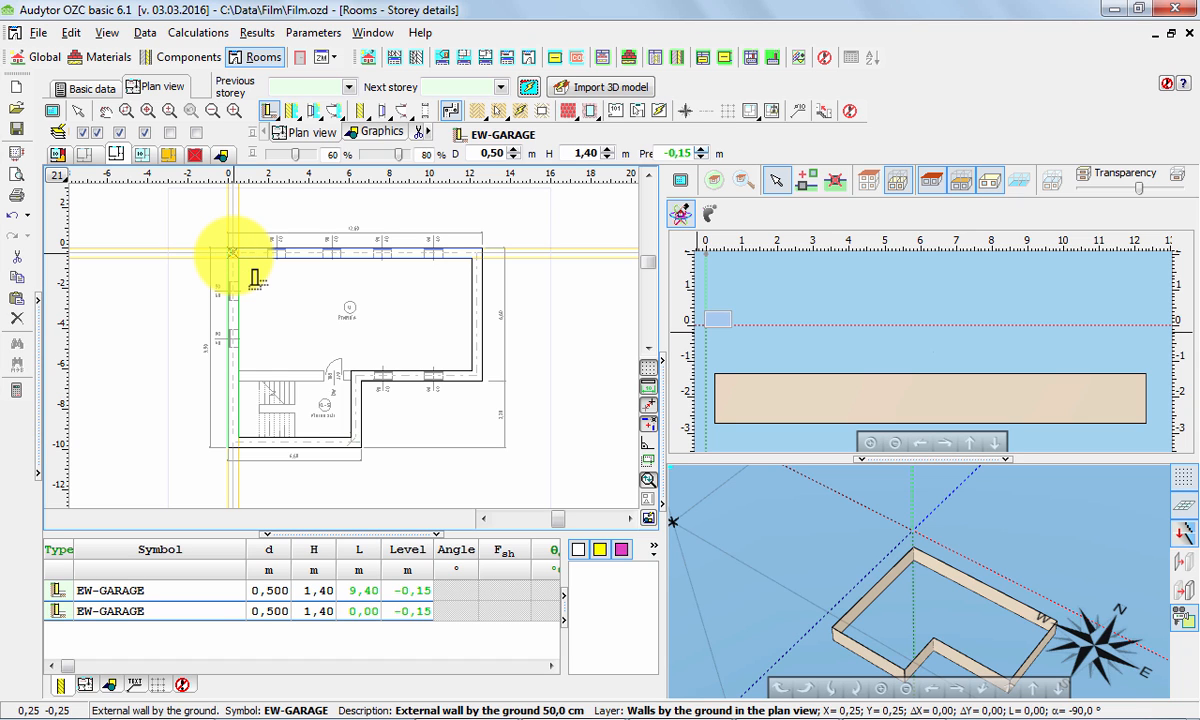
pyautogui.rightClick(232, 250)
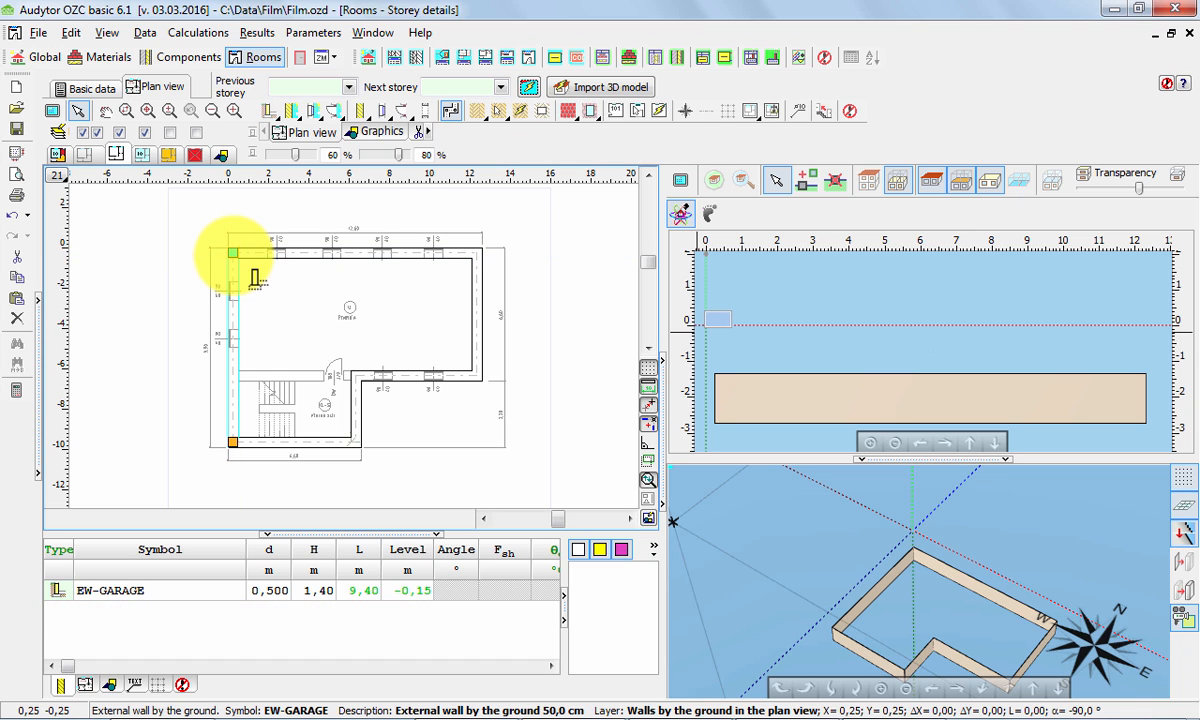
pyautogui.click(945, 640)
pyautogui.moveTo(920, 612); pyautogui.dragTo(1066, 509)
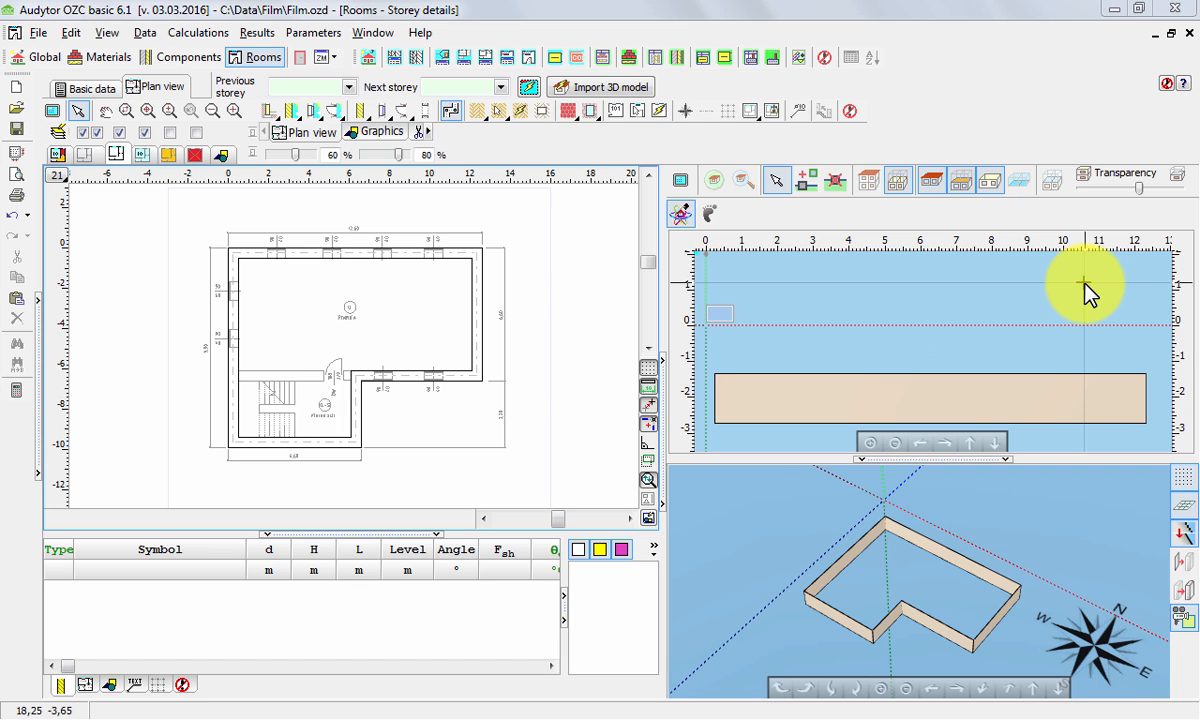
# Step: Draw EW50-BASE external walls 12,10 m along the plan's upper edge and 6,10 m down the right edge, starting at the upper-left corner
pyautogui.click(293, 112)
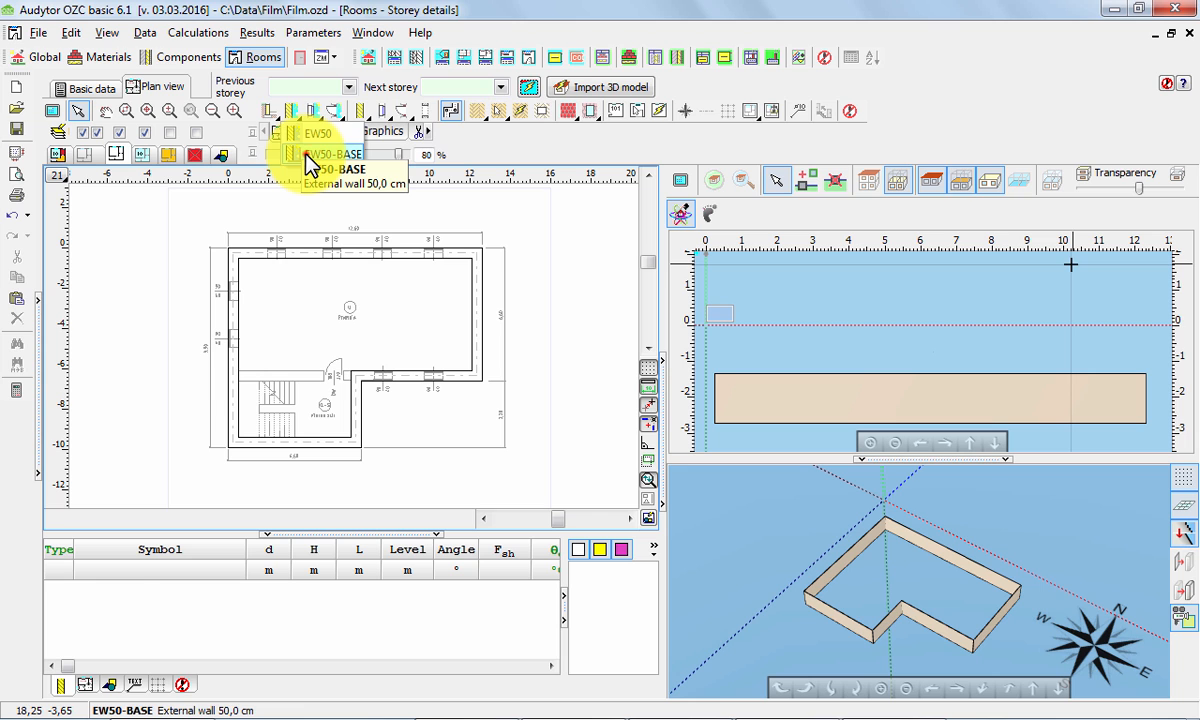
pyautogui.click(307, 157)
pyautogui.click(226, 253)
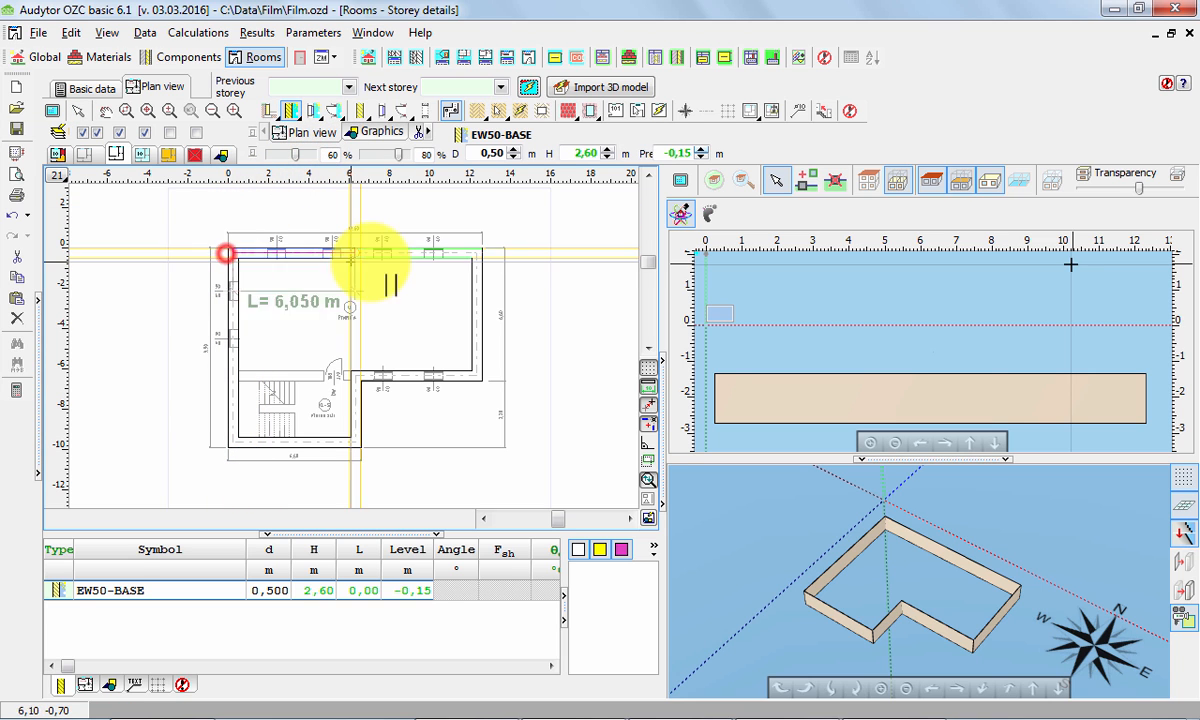
pyautogui.click(474, 254)
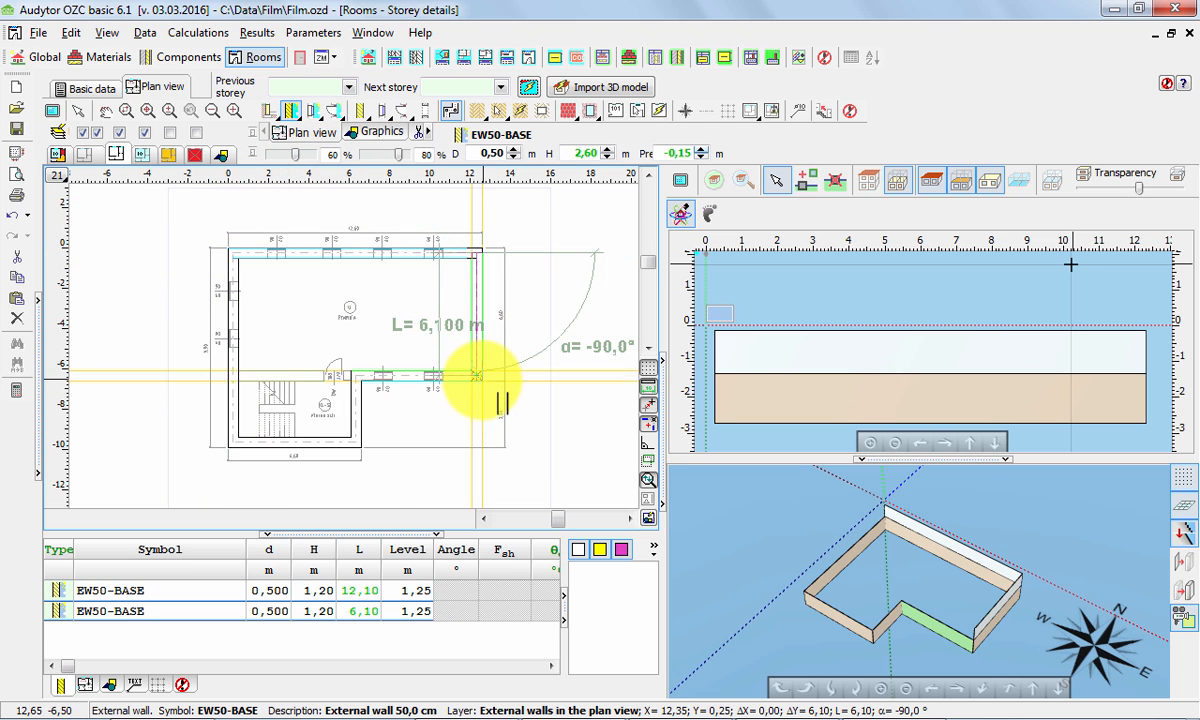
pyautogui.click(477, 376)
# Step: Close the EW50-BASE outline with walls of 6,00 m and 3,30 m around the inner corner, 6,10 m along the bottom and 9,40 m up the left edge
pyautogui.click(355, 376)
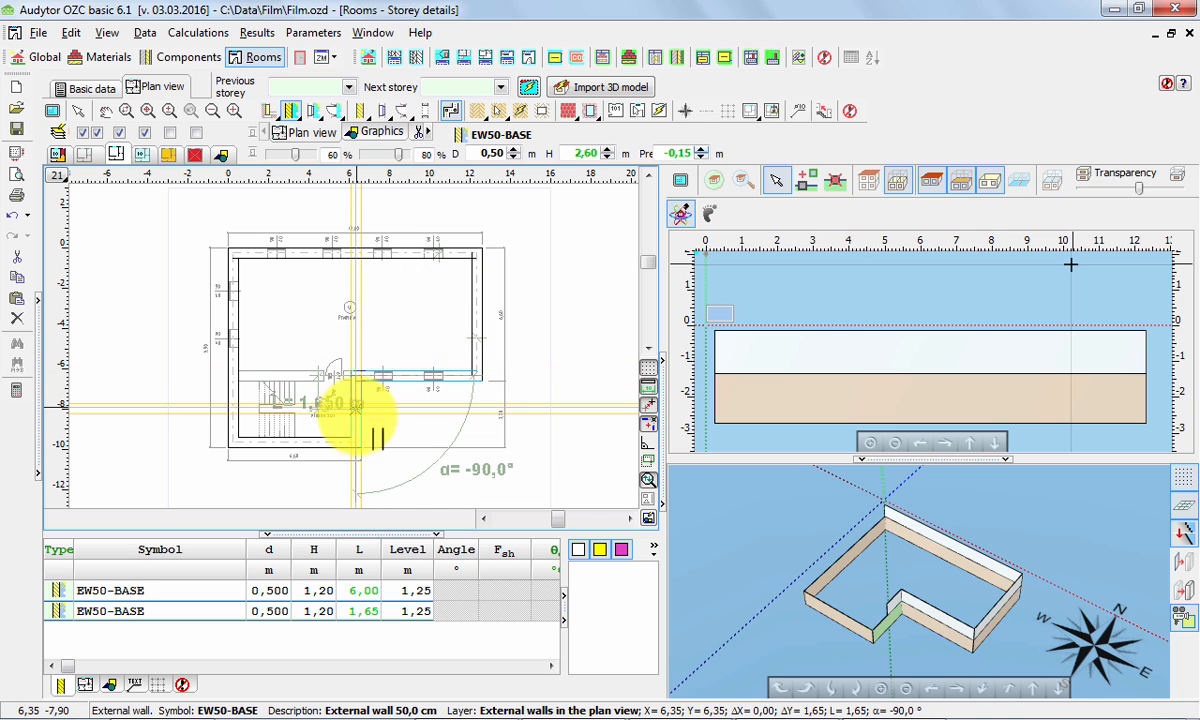
pyautogui.click(356, 441)
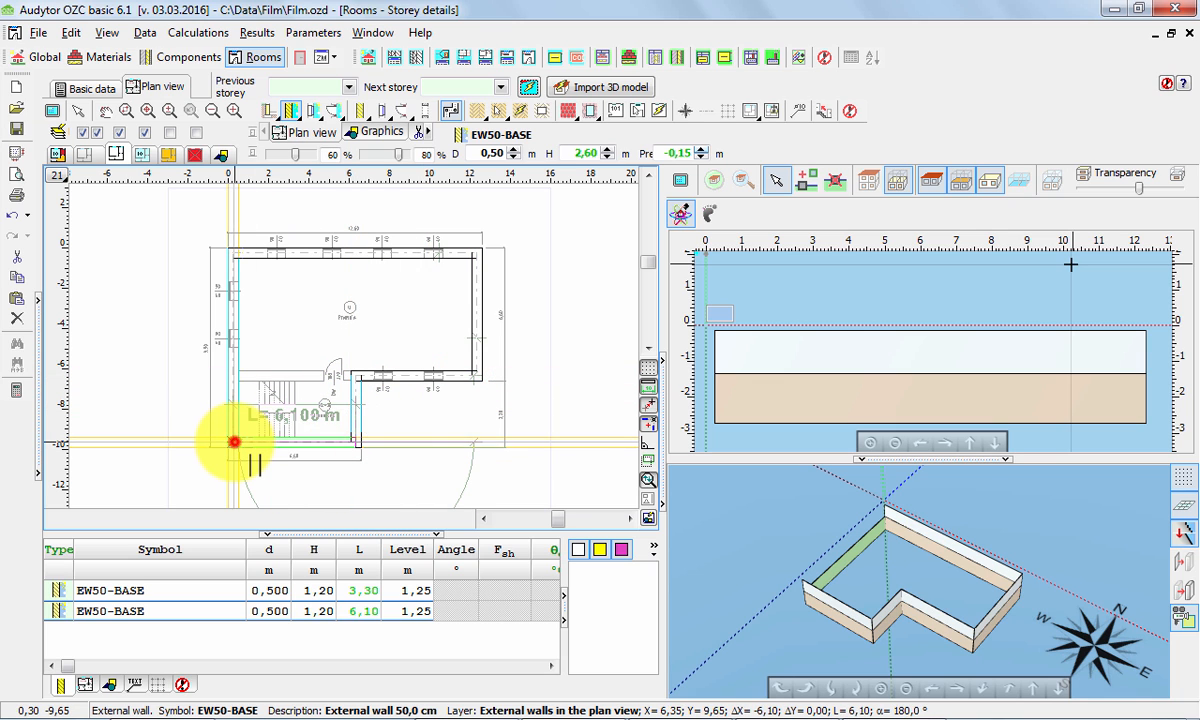
pyautogui.click(234, 441)
pyautogui.click(229, 253)
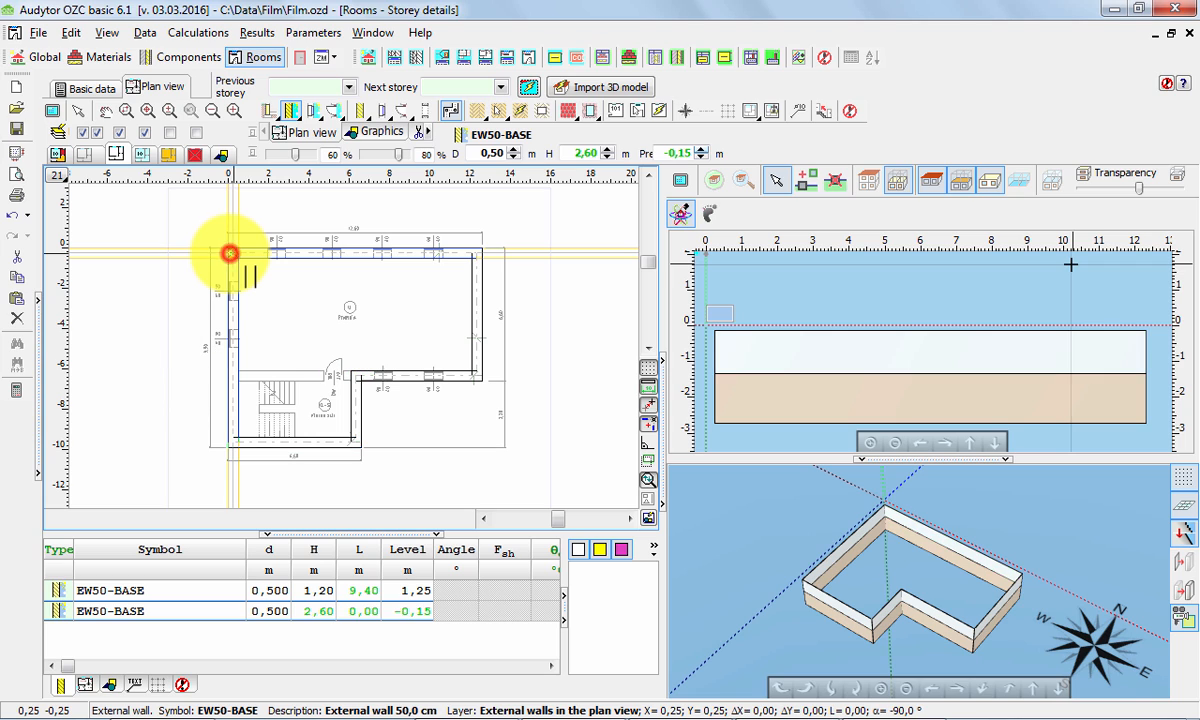
pyautogui.rightClick(229, 253)
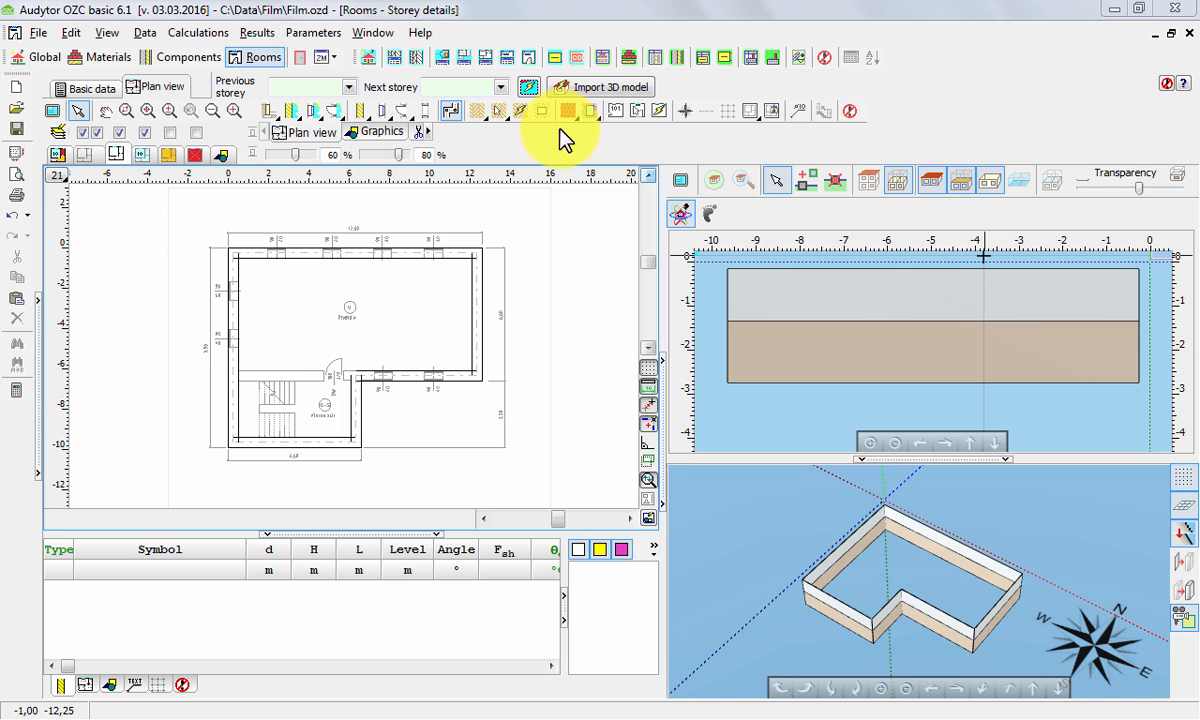
# Step: Draw a 6,10 m IW50 internal wall from the outline's inner corner to the left external wall, separating the staircase room
pyautogui.click(365, 111)
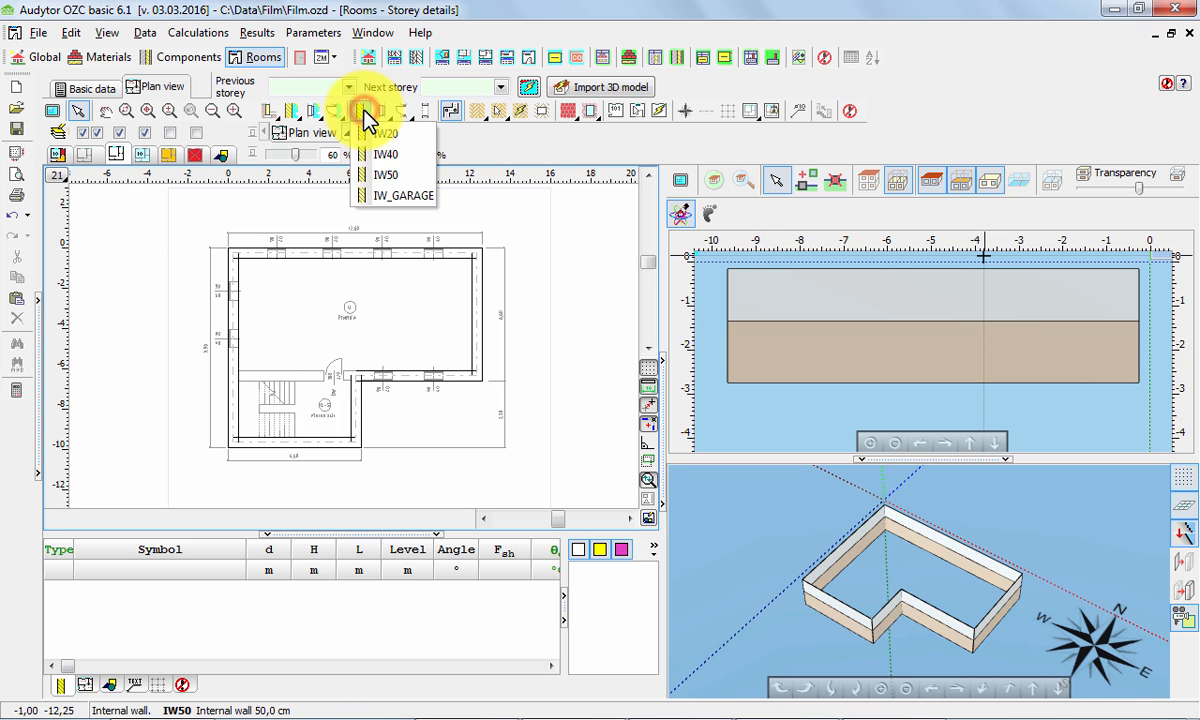
pyautogui.click(385, 174)
pyautogui.click(355, 376)
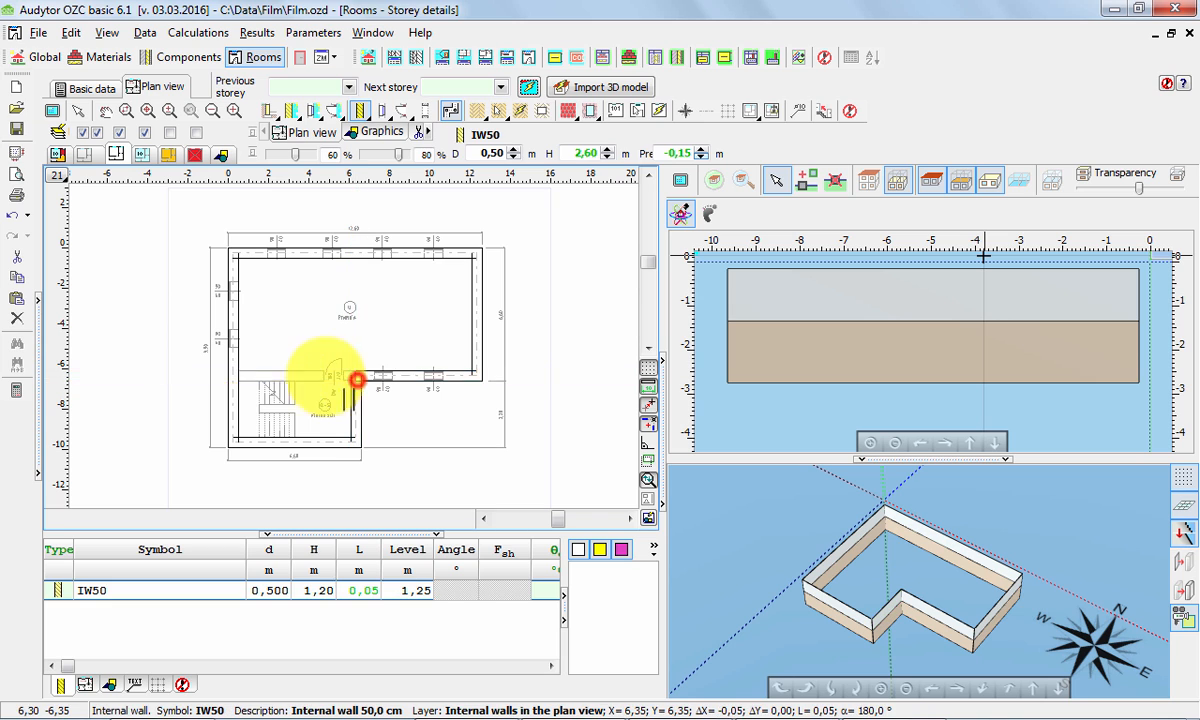
pyautogui.click(234, 373)
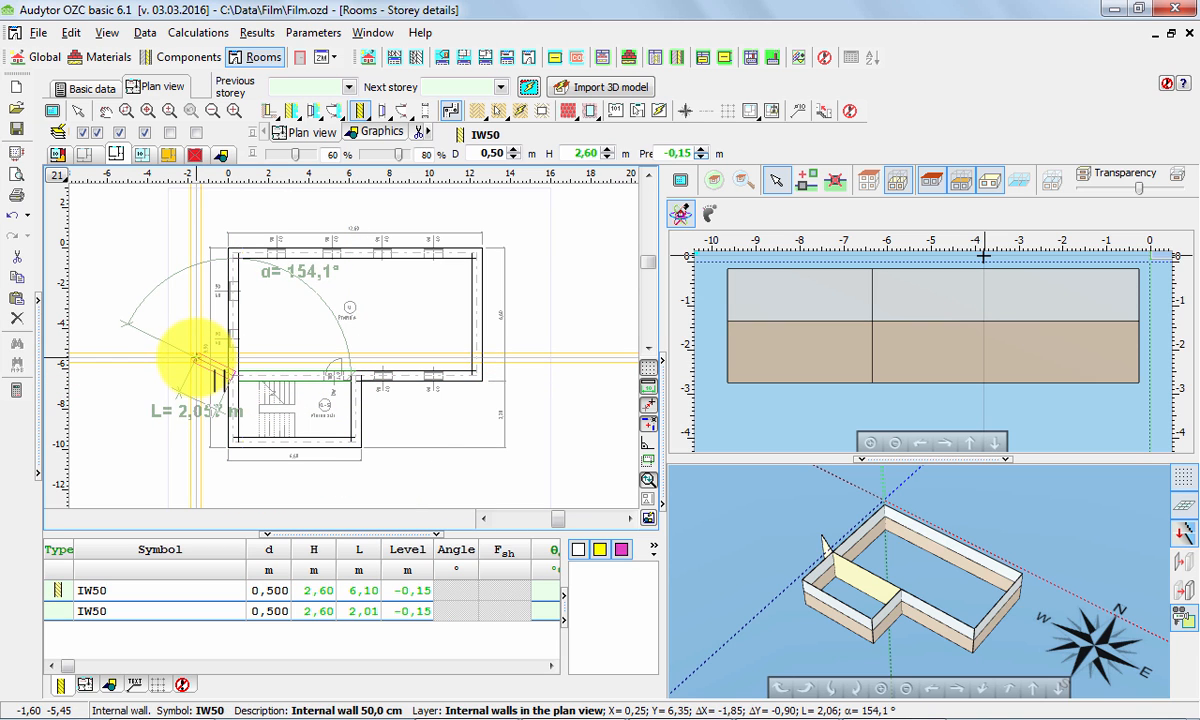
pyautogui.rightClick(201, 362)
pyautogui.rightClick(169, 328)
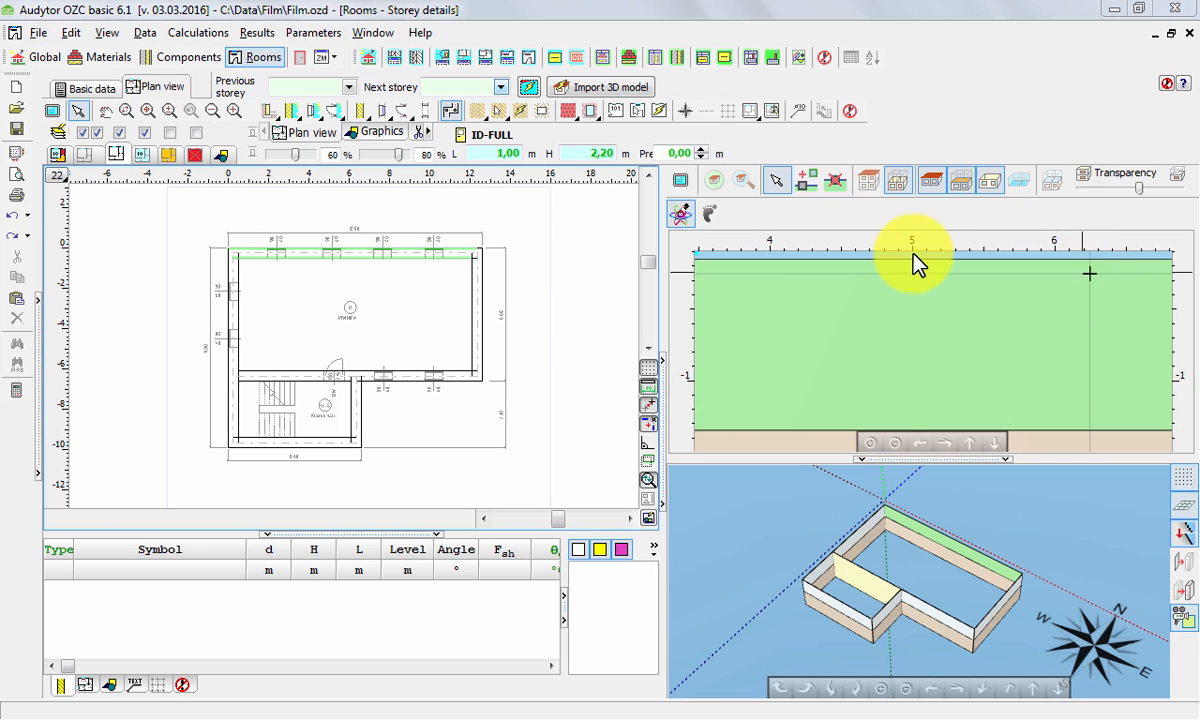
# Step: Place EW-90X40 skylight windows at the two marked openings in the left external wall
pyautogui.click(915, 262)
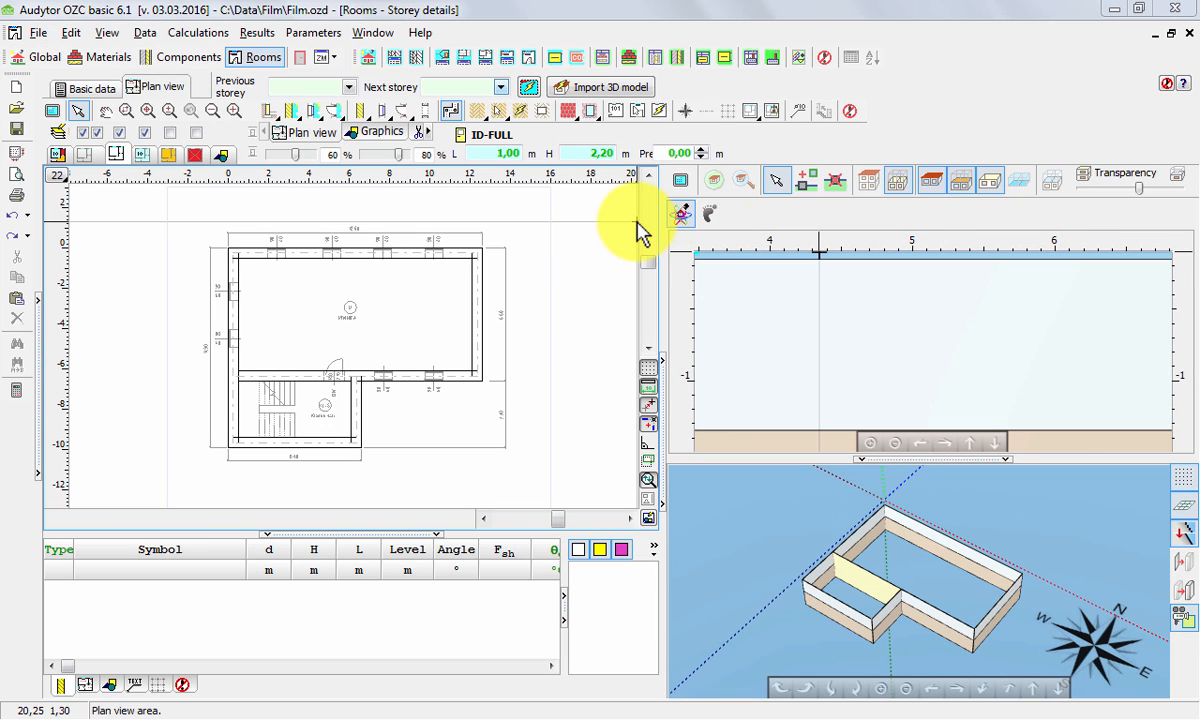
pyautogui.click(313, 112)
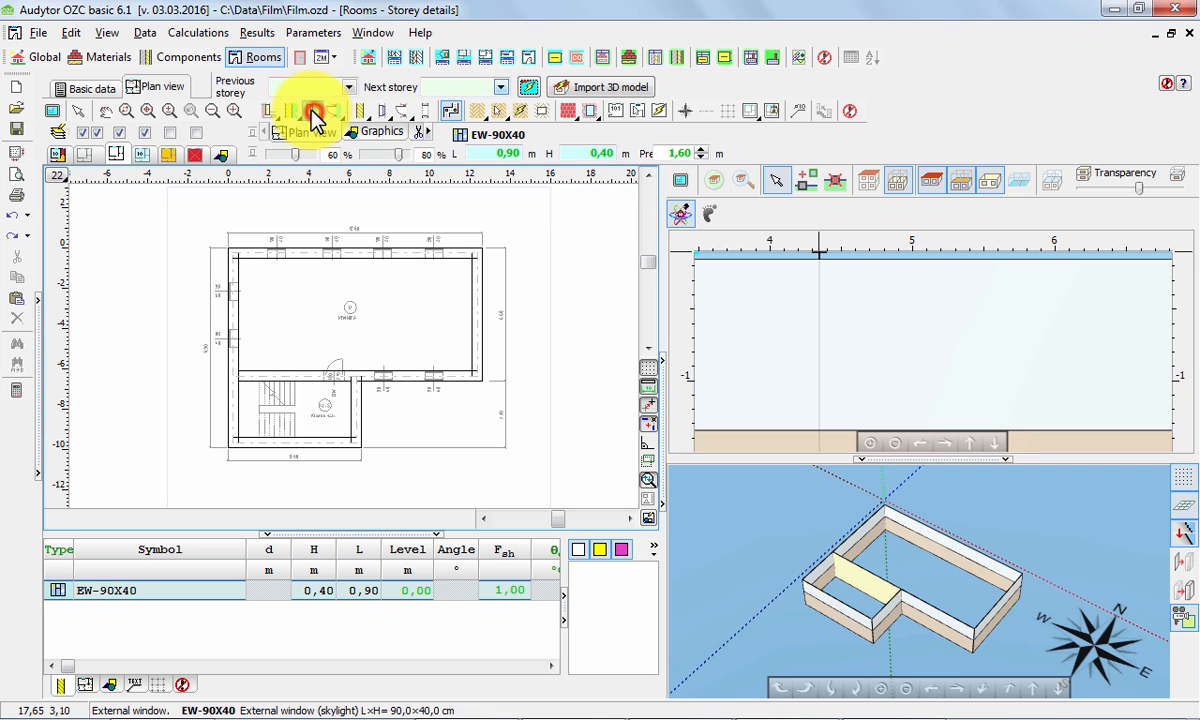
pyautogui.click(311, 112)
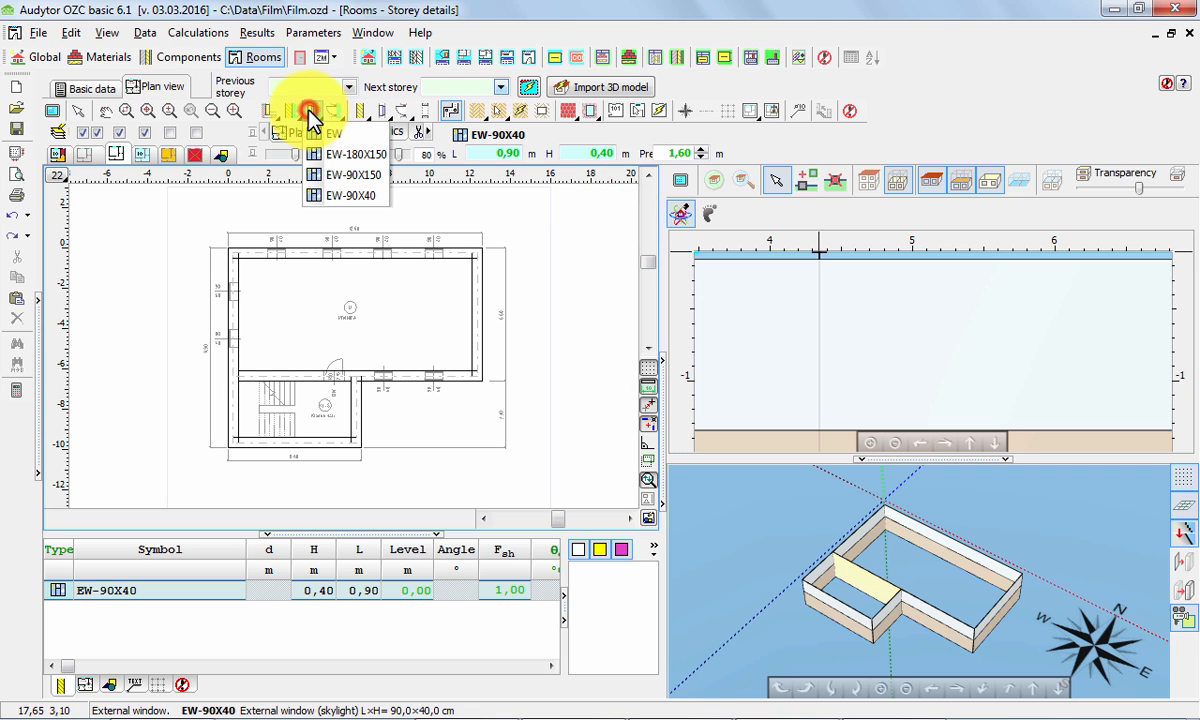
pyautogui.click(345, 195)
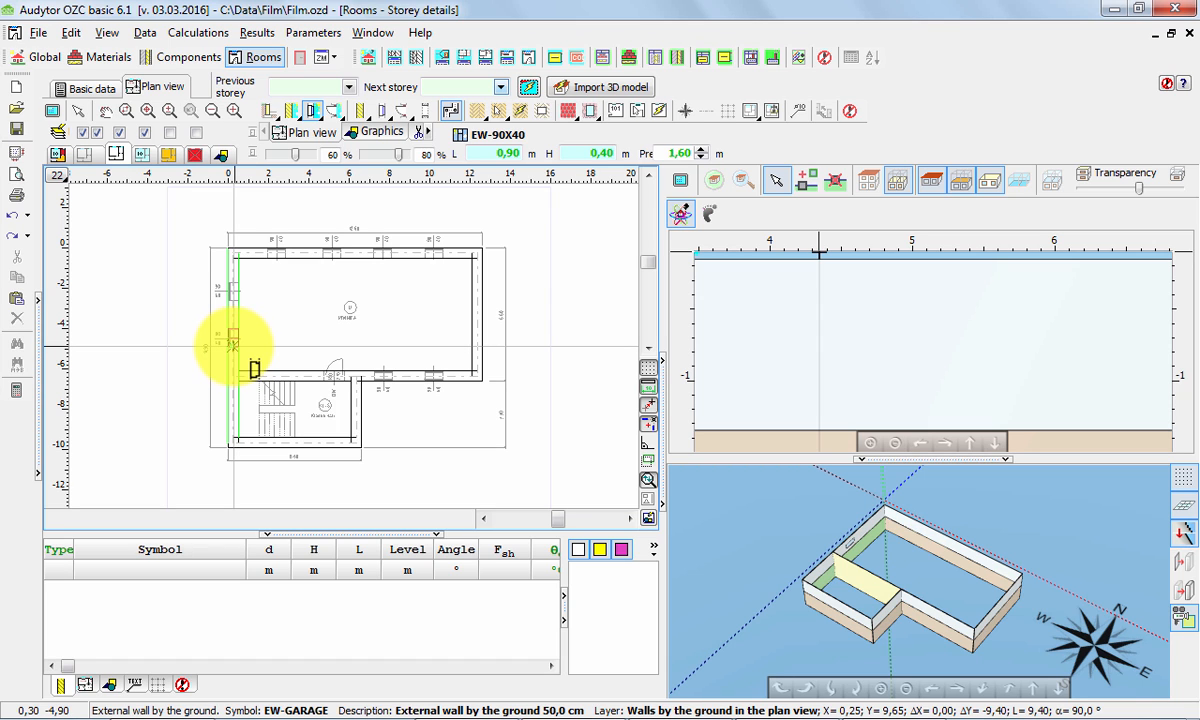
pyautogui.click(232, 342)
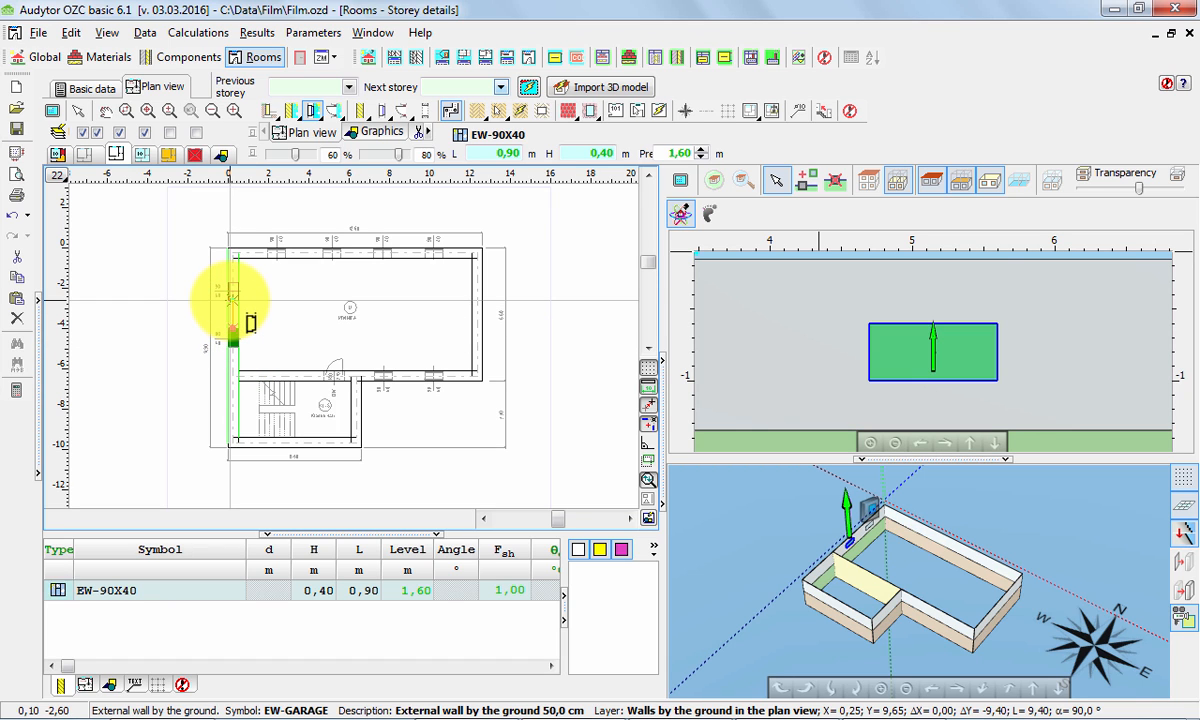
# Step: Place EW-90X40 windows at the four marked openings in the upper external wall and the two in the large room's lower wall
pyautogui.click(268, 252)
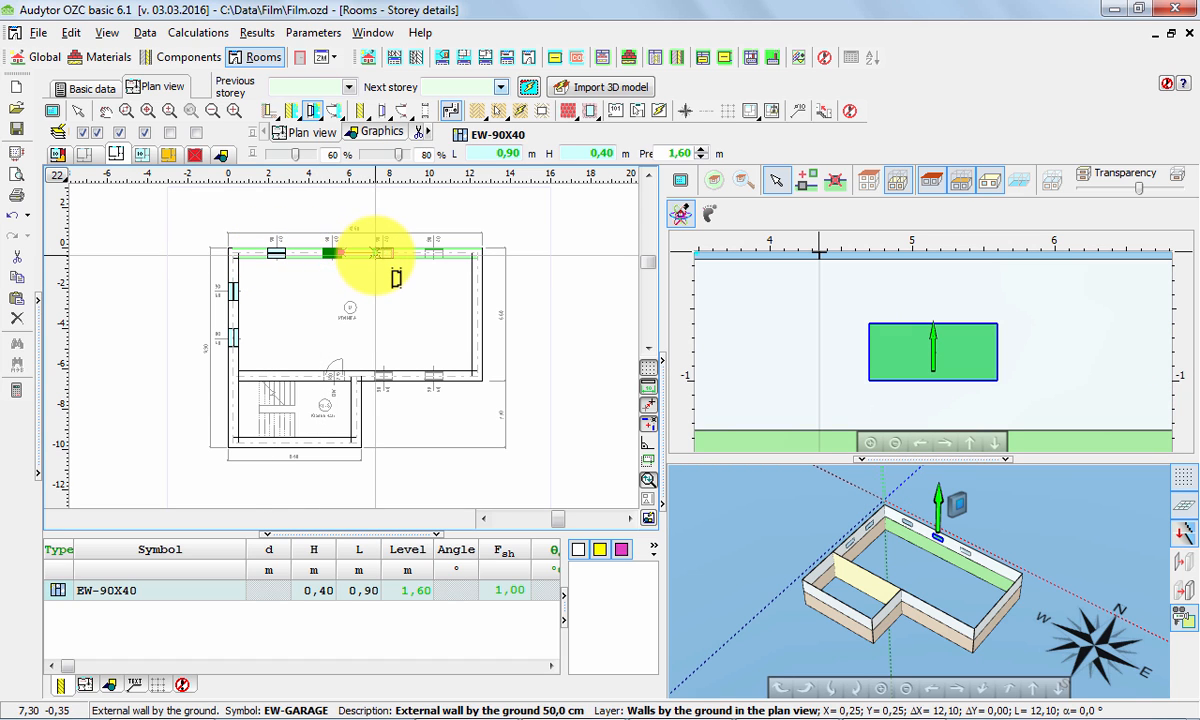
pyautogui.click(375, 252)
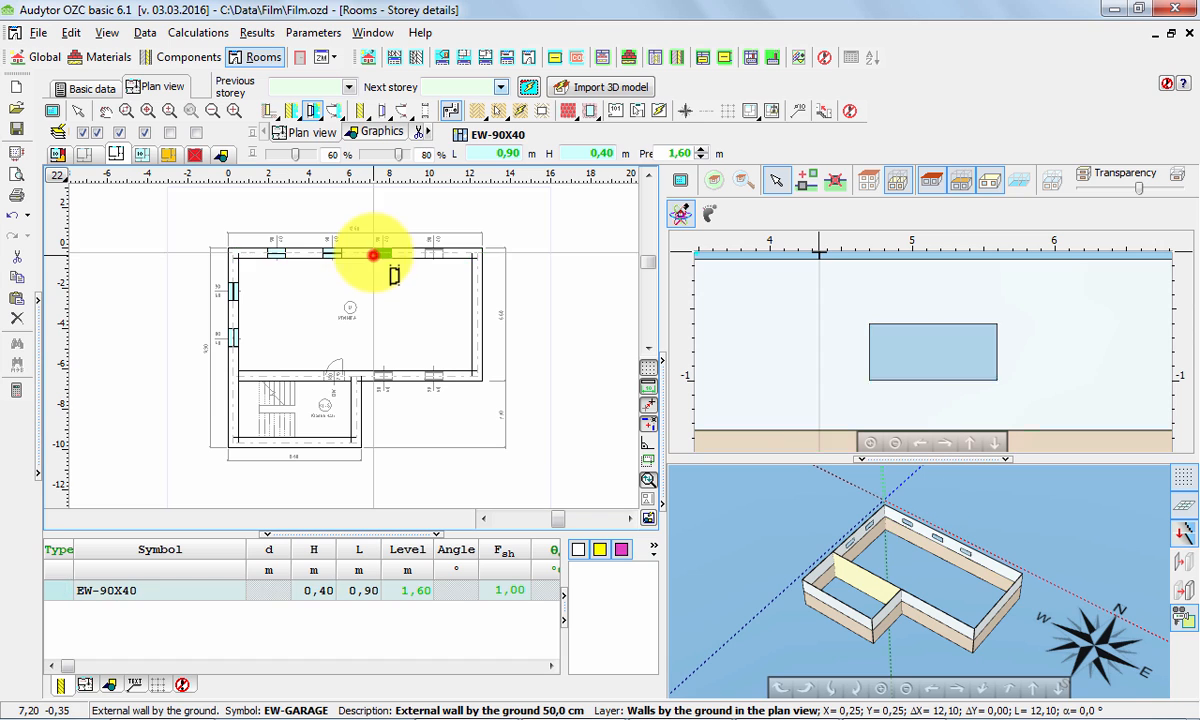
pyautogui.click(428, 253)
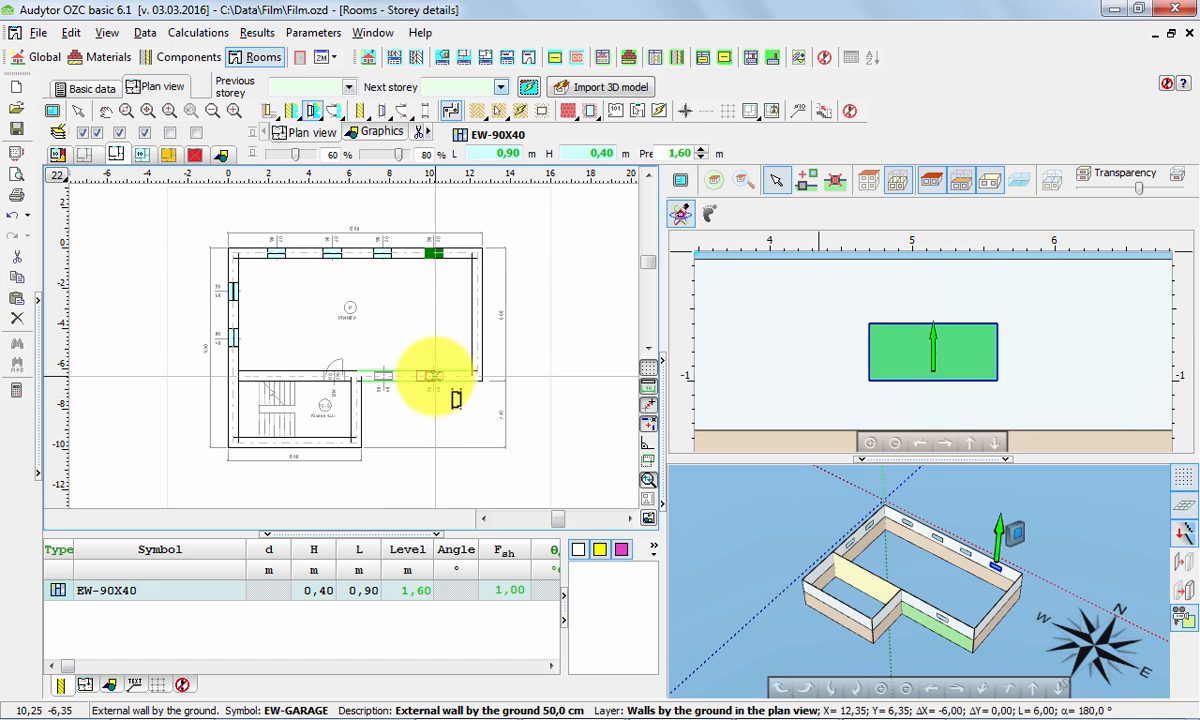
pyautogui.click(437, 377)
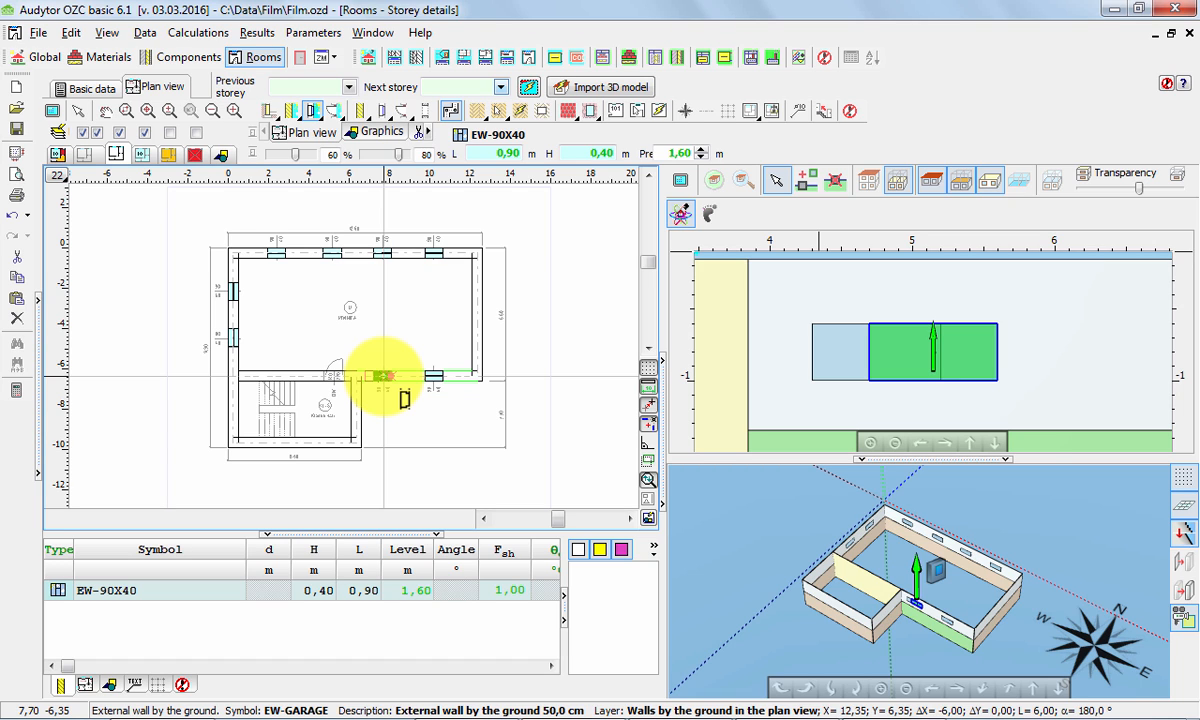
# Step: Insert an ID-FULL internal door at the marked opening in the IW50 wall between the large room and the staircase room
pyautogui.click(400, 110)
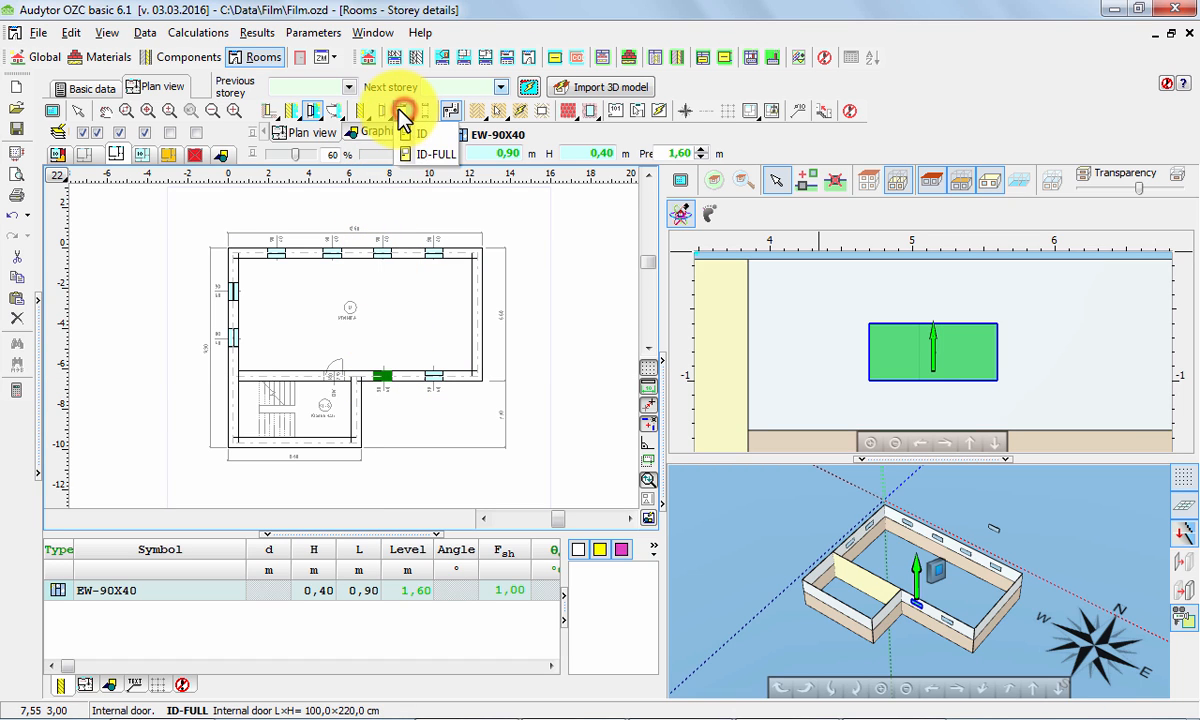
pyautogui.click(405, 153)
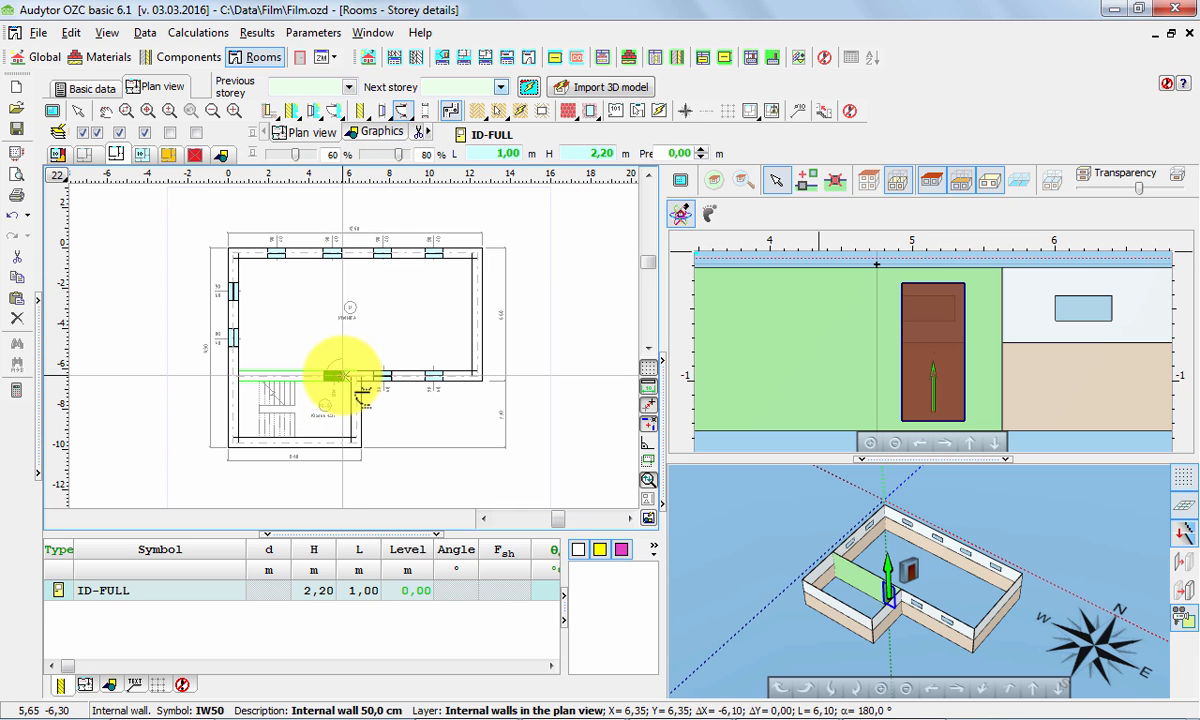
pyautogui.click(340, 375)
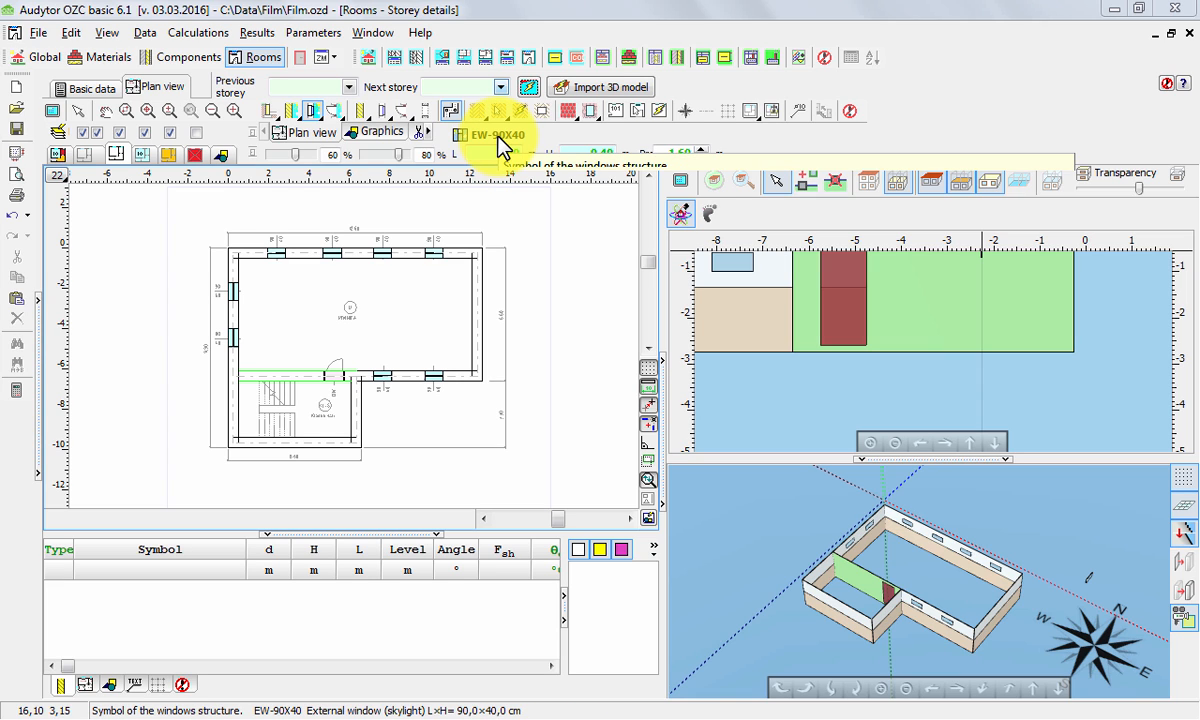
# Step: Try to outline an FG-BASE floor on the ground for the large room corner by corner, and discard it
pyautogui.click(478, 112)
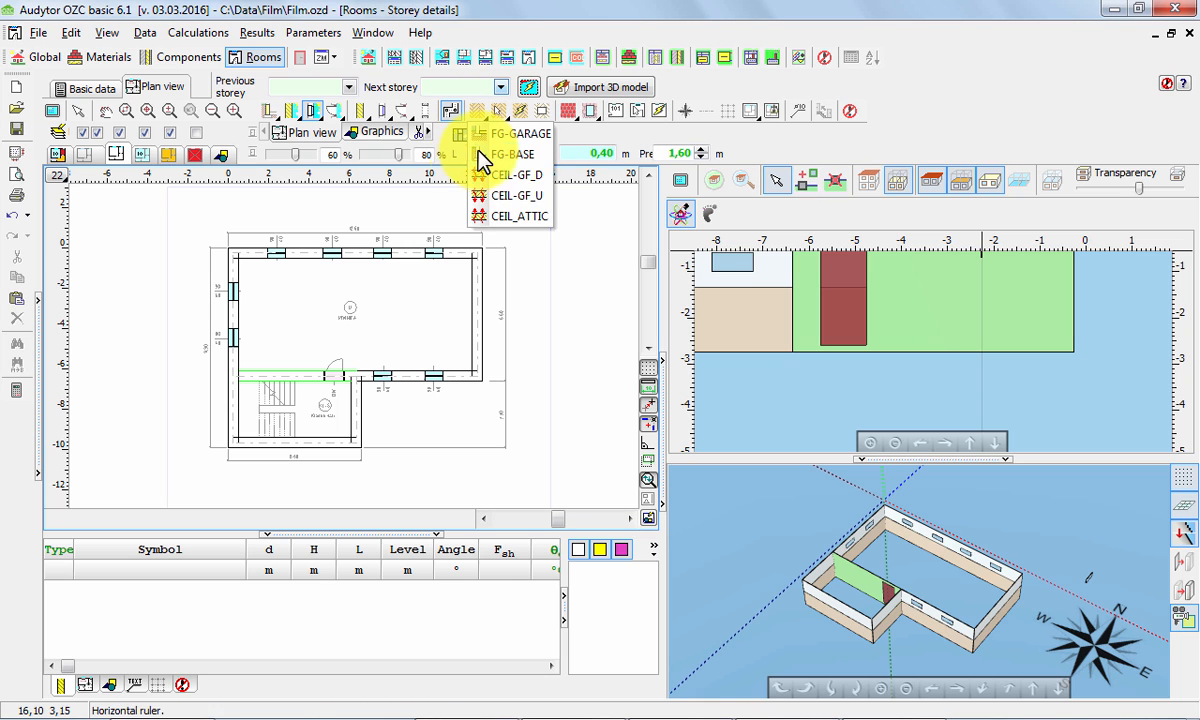
pyautogui.click(485, 155)
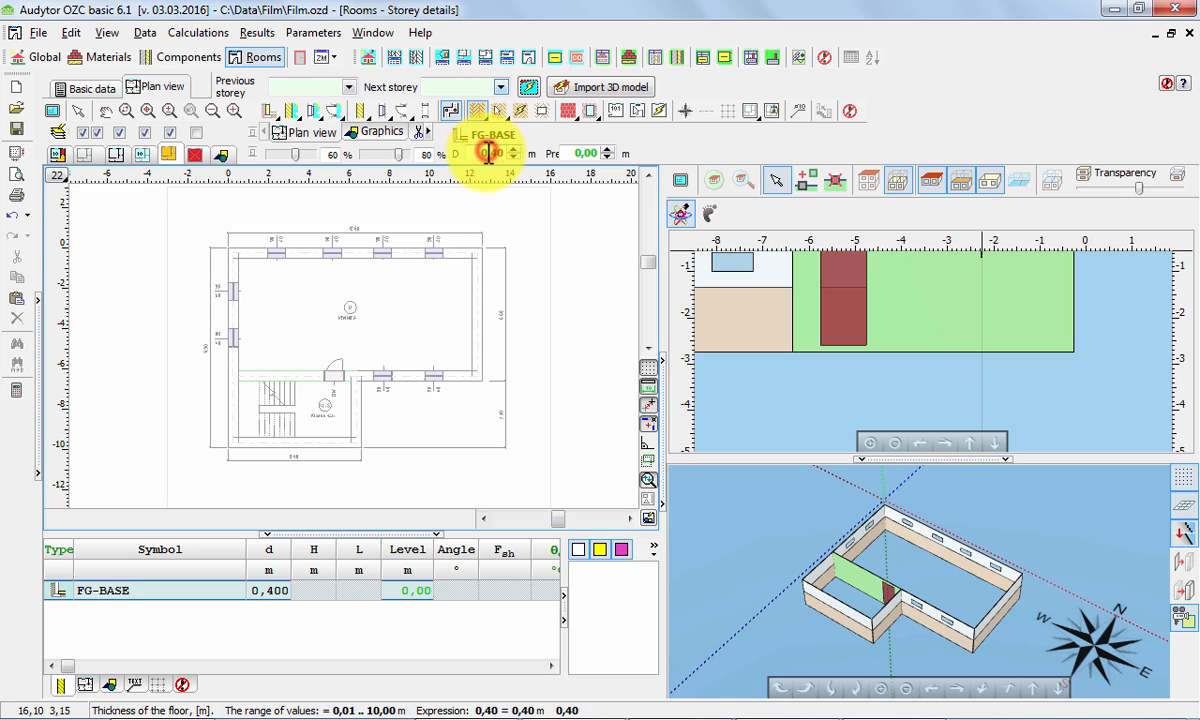
pyautogui.click(233, 253)
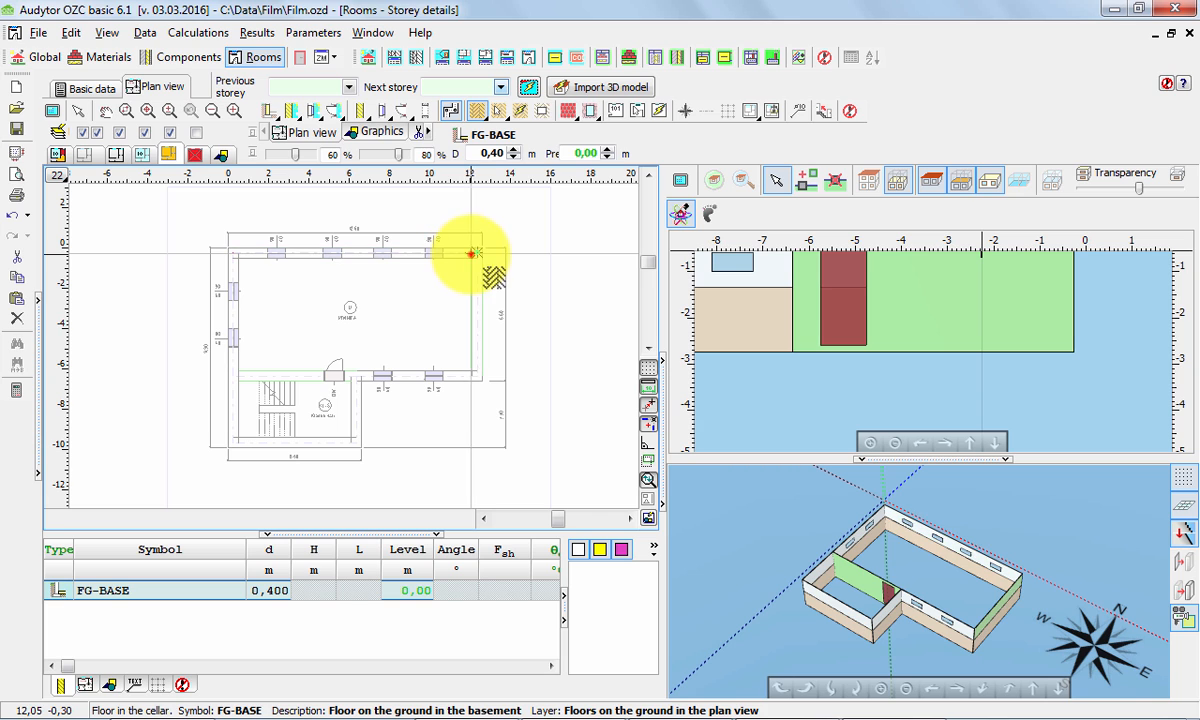
pyautogui.click(478, 253)
pyautogui.click(472, 373)
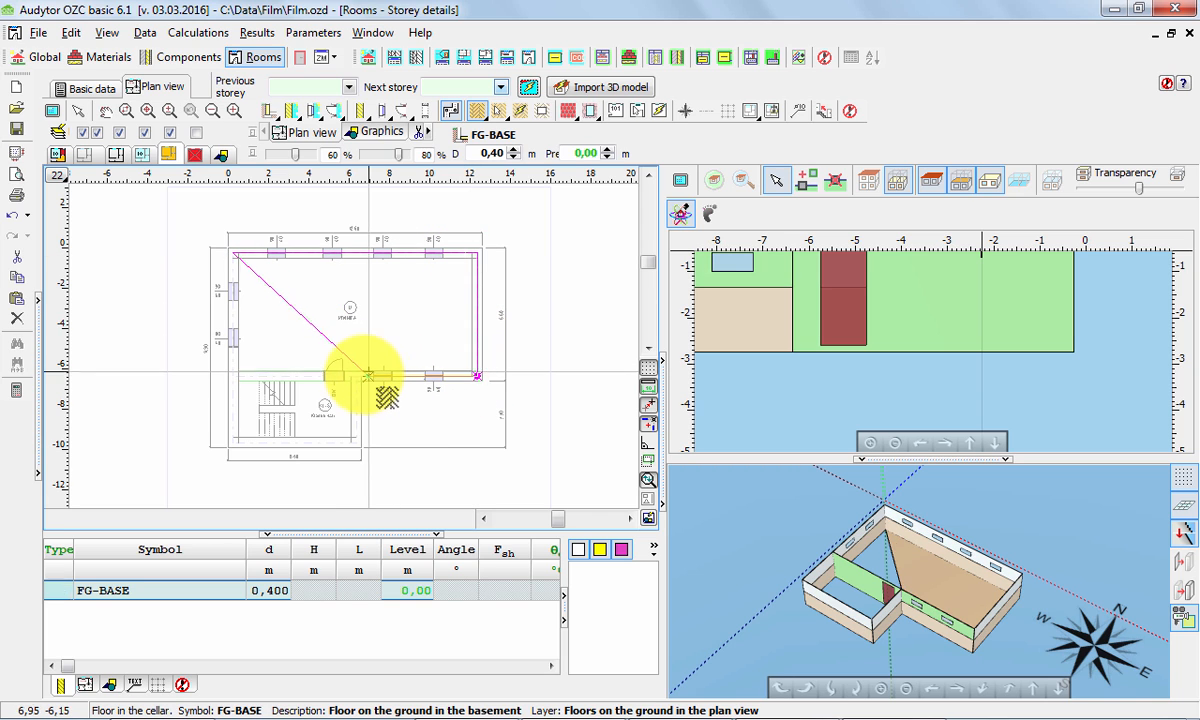
pyautogui.click(355, 376)
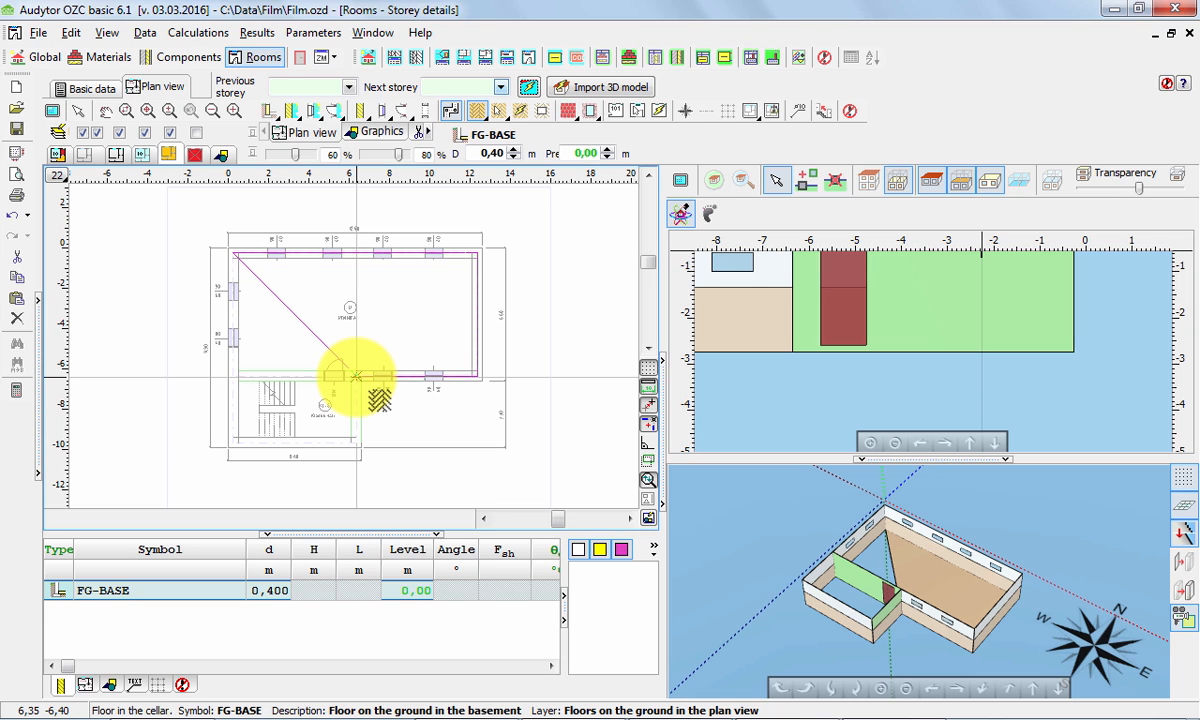
pyautogui.click(356, 376)
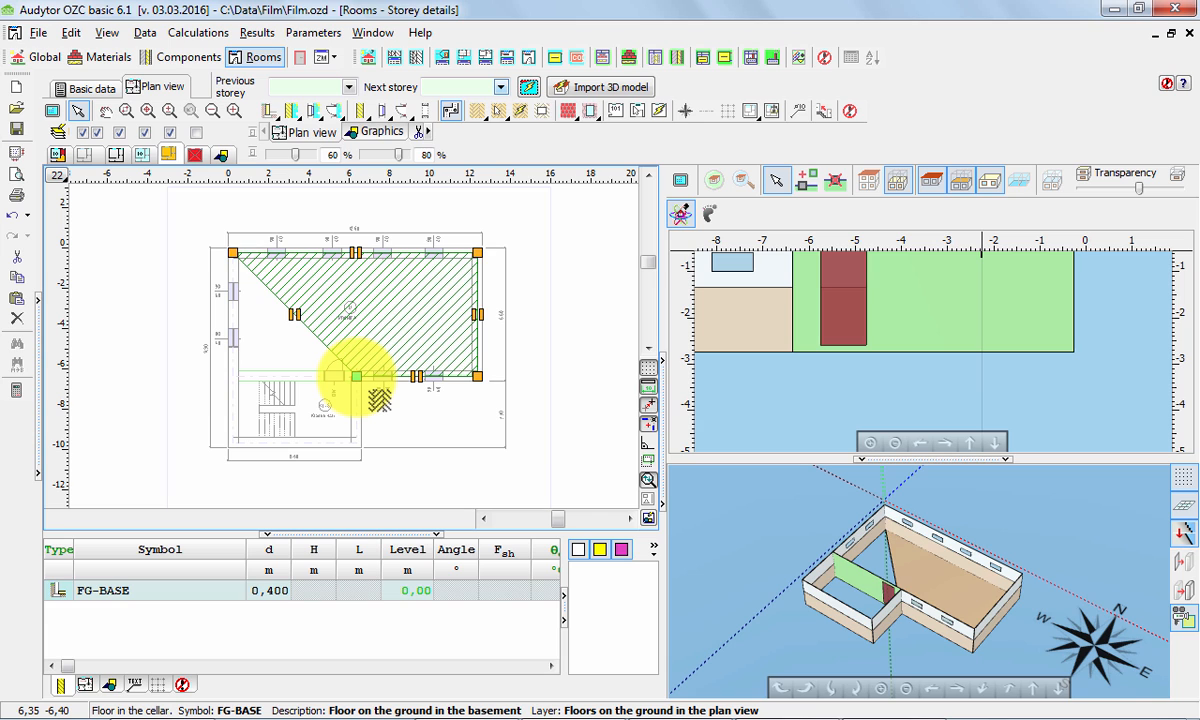
pyautogui.press('Escape')
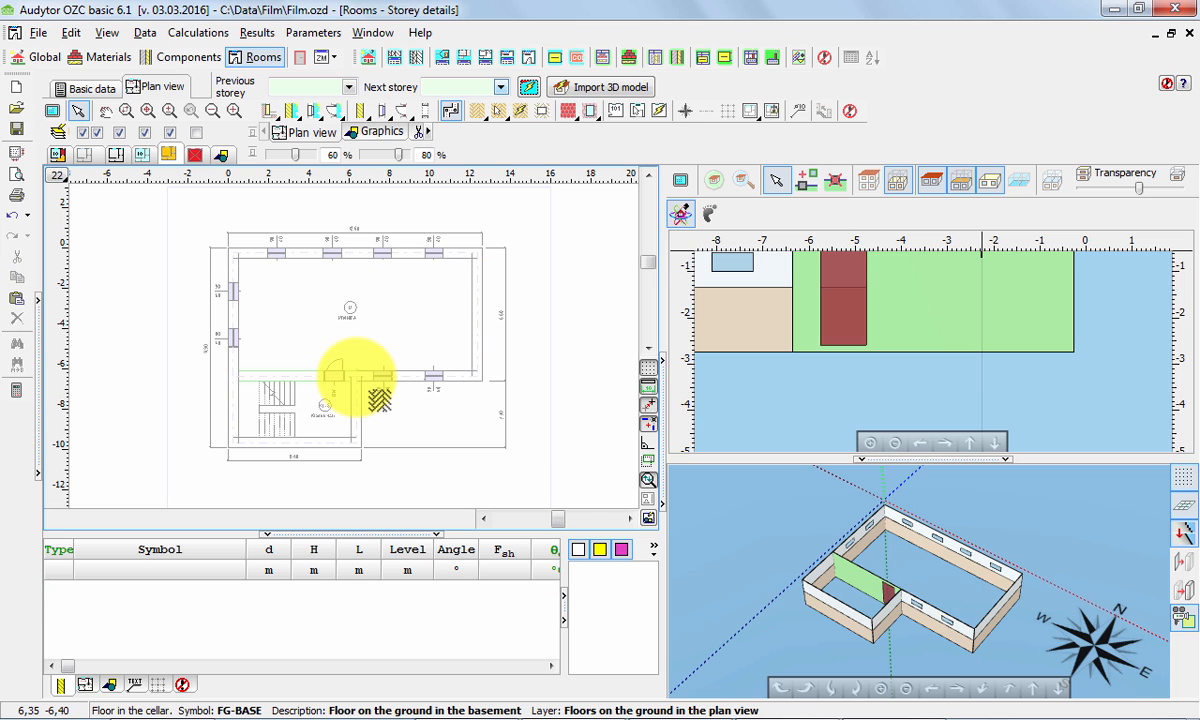
# Step: Insert FG-BASE floors in the large room and the staircase room by picking a point inside each, and delete both floors
pyautogui.click(499, 111)
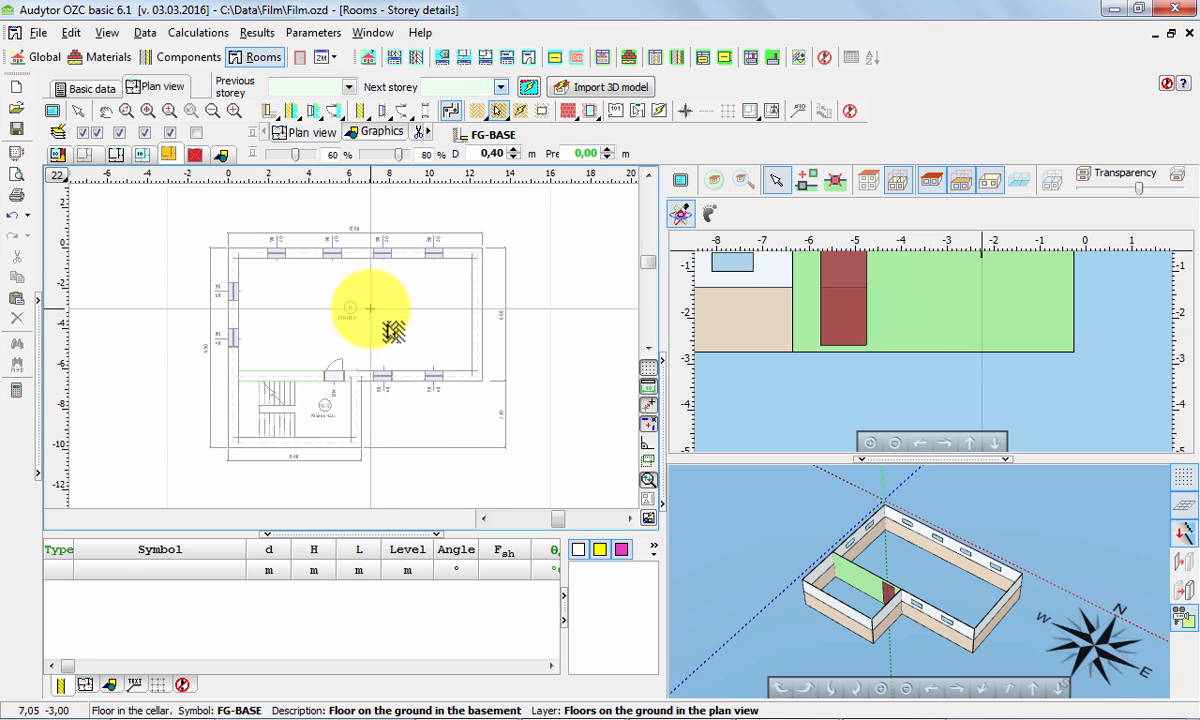
pyautogui.click(309, 307)
pyautogui.click(295, 424)
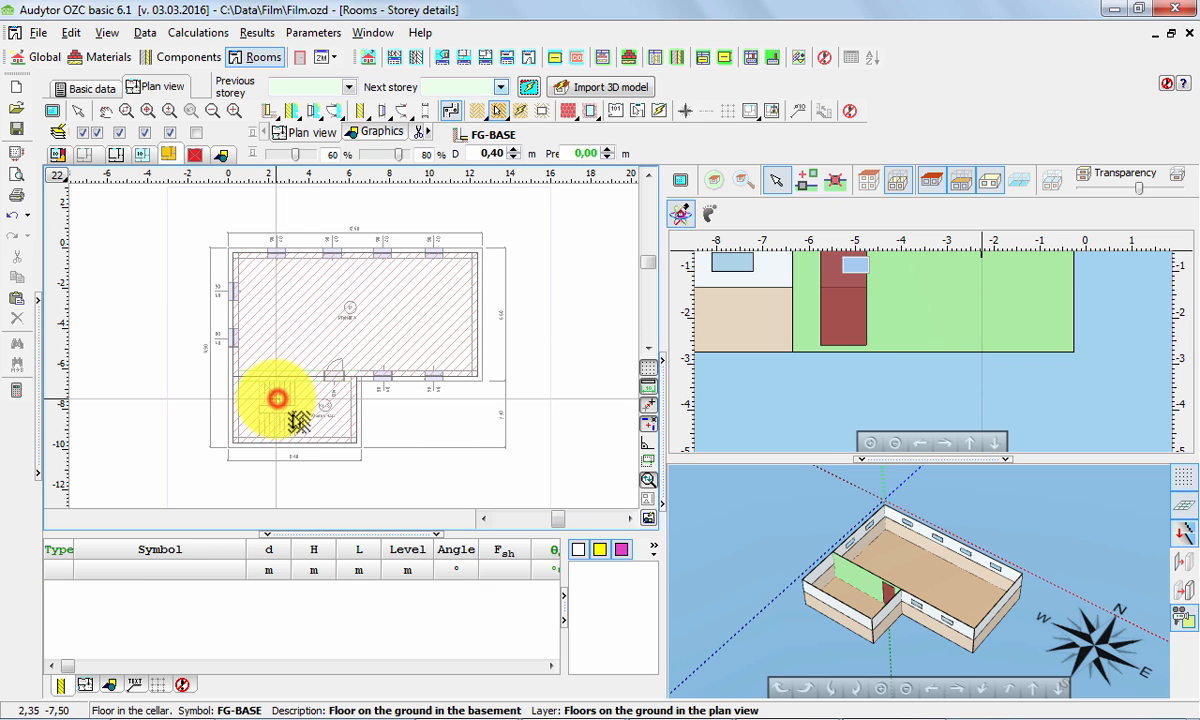
pyautogui.press('Escape')
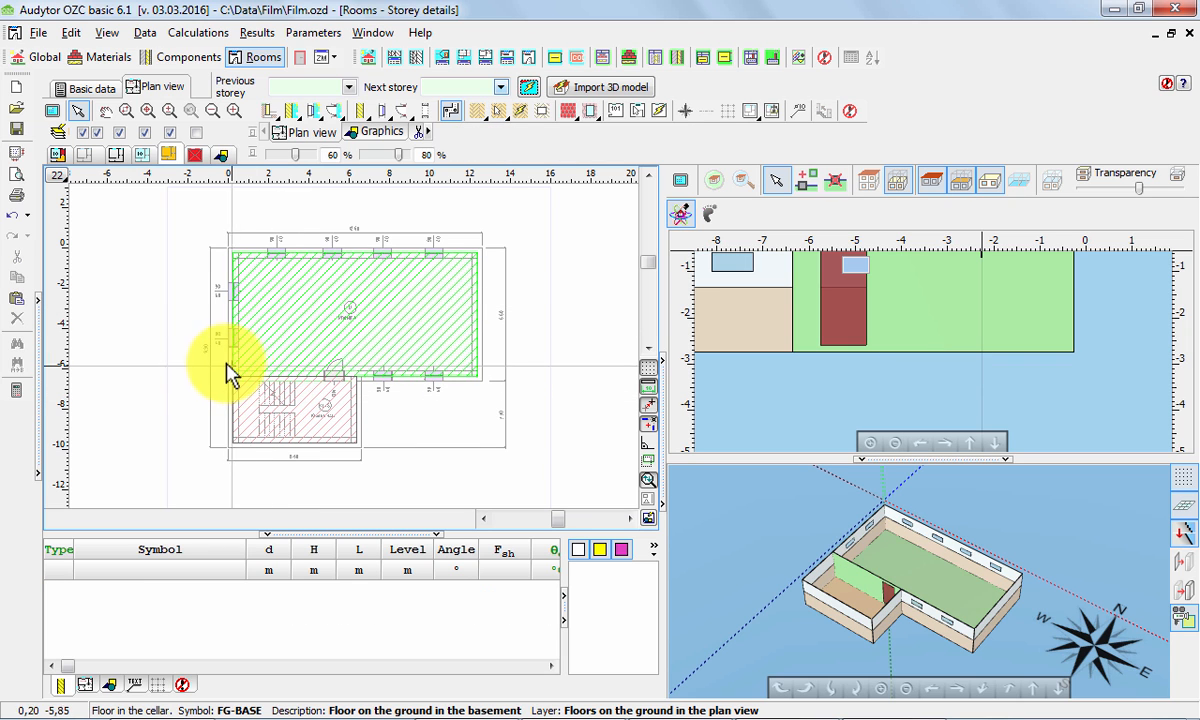
pyautogui.hotkey('ctrl', 'a')
pyautogui.press('Delete')
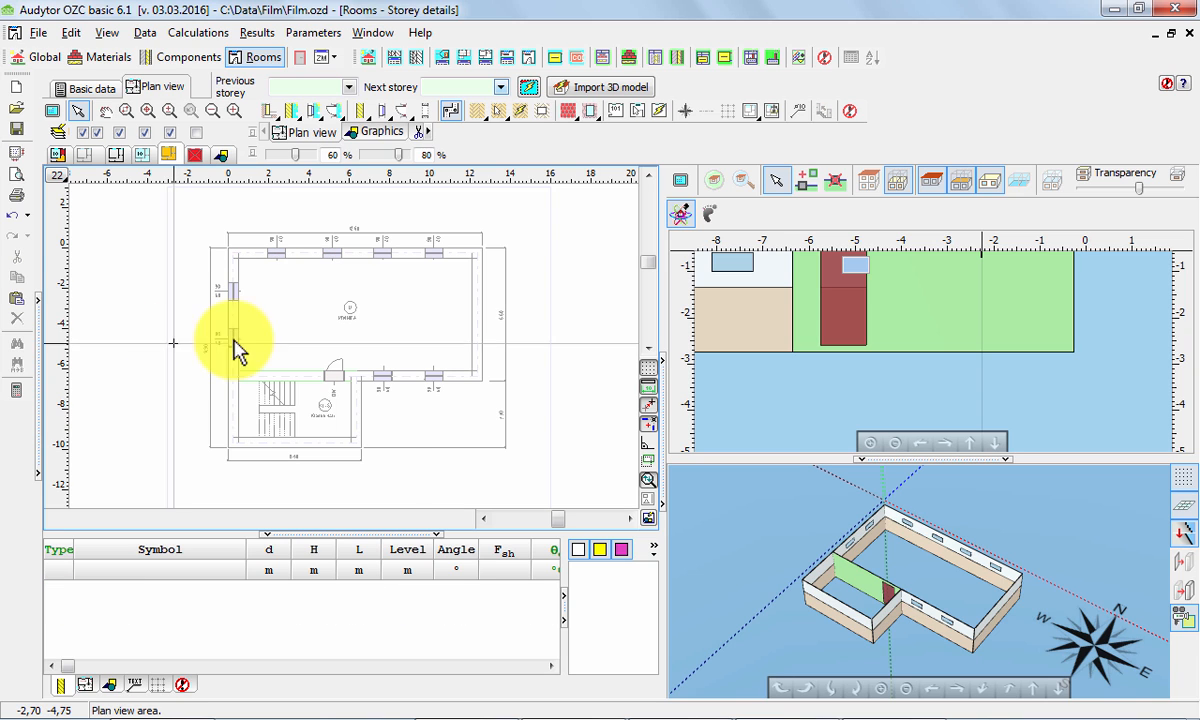
# Step: Automatically create FG-BASE floors, 0.40 m thick, across the whole storey and deselect them
pyautogui.click(520, 111)
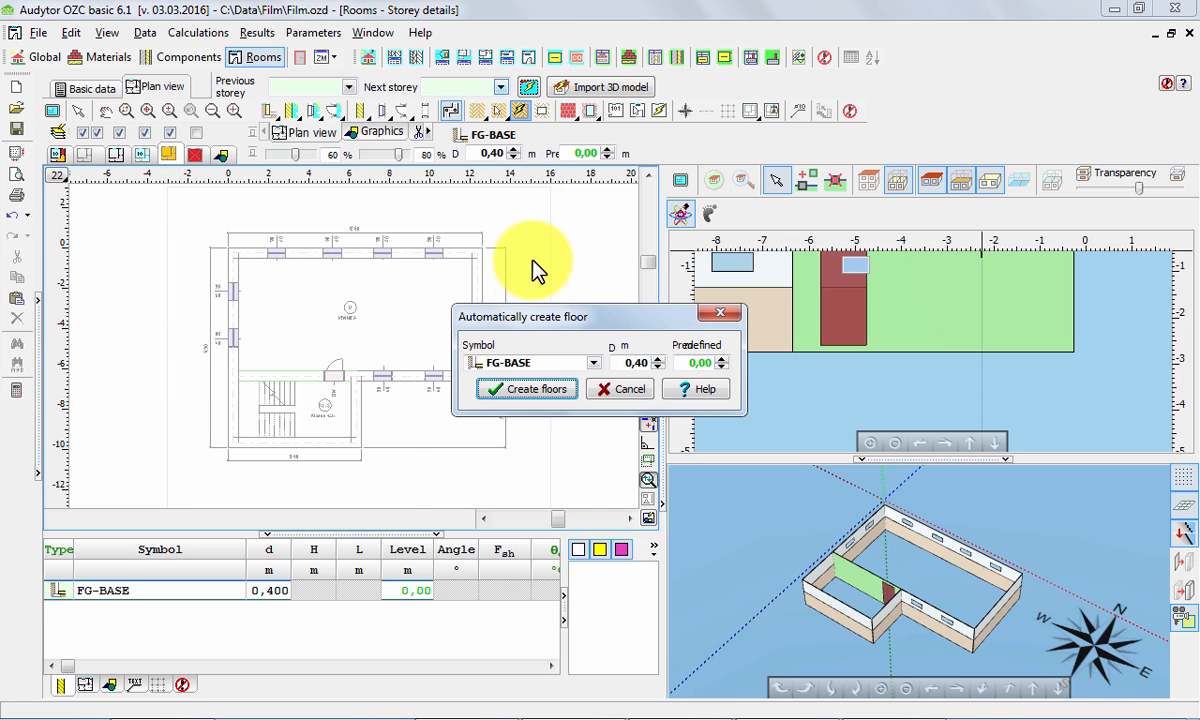
pyautogui.click(546, 392)
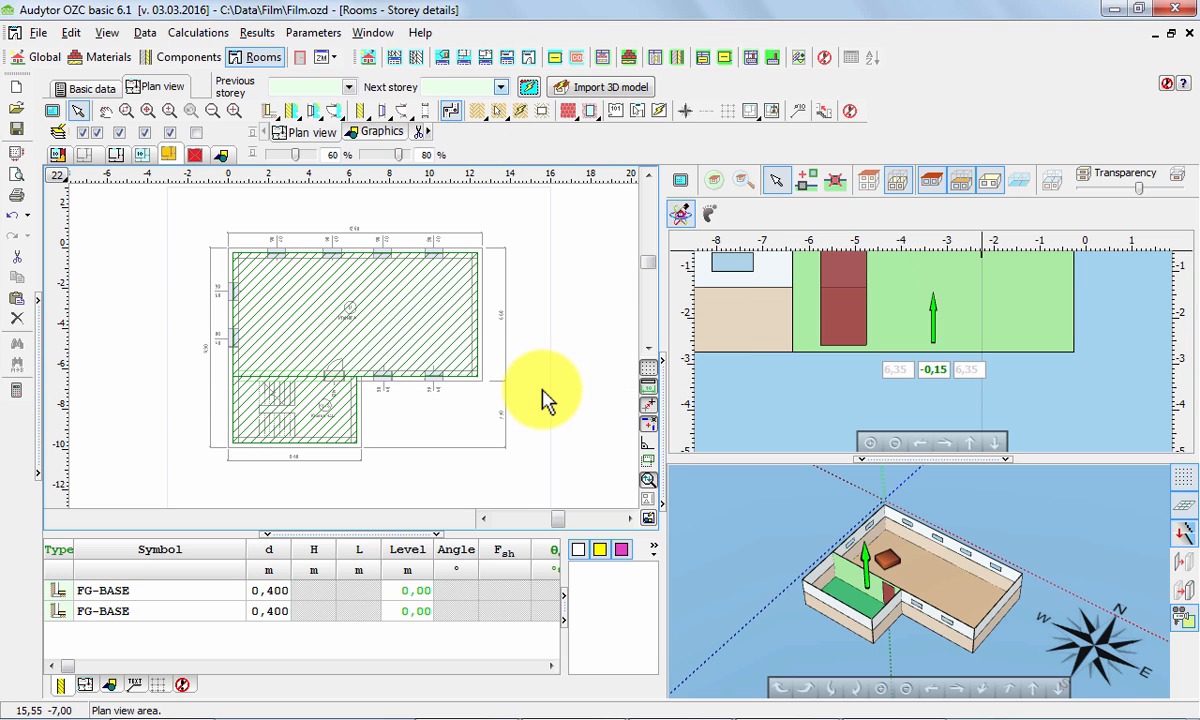
pyautogui.click(541, 398)
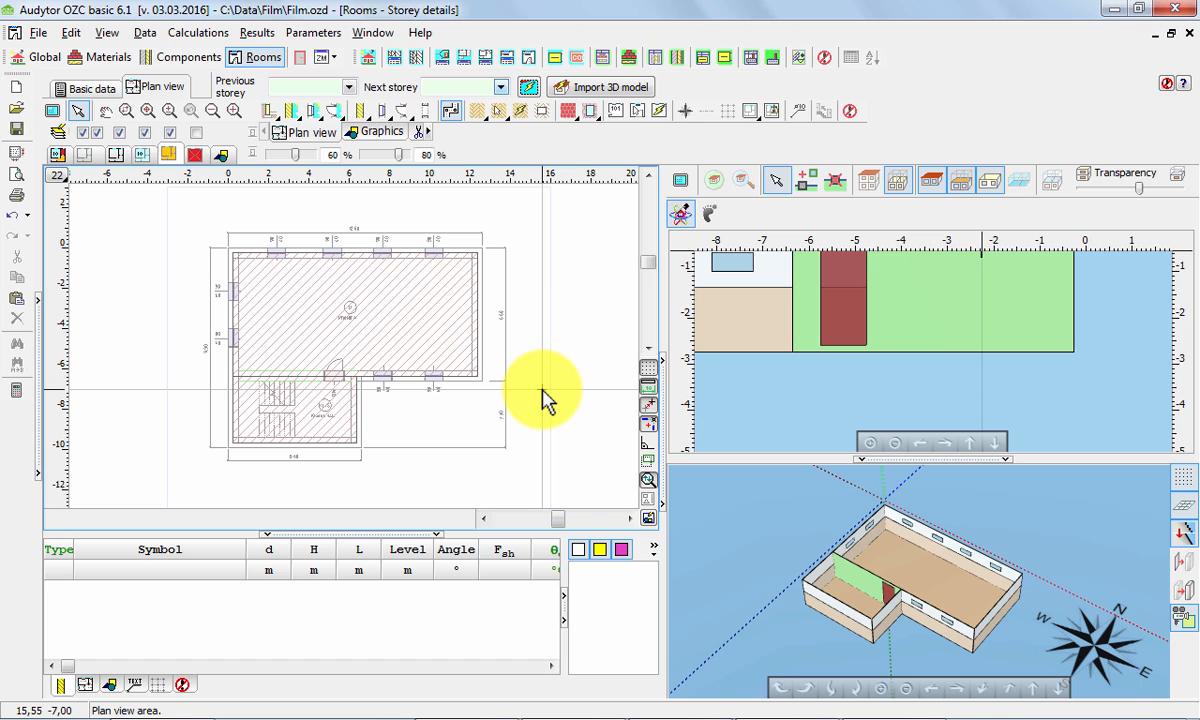
# Step: Automatically create room zones for the storey, with numbering enabled from symbol 1 in increments of 1
pyautogui.click(474, 356)
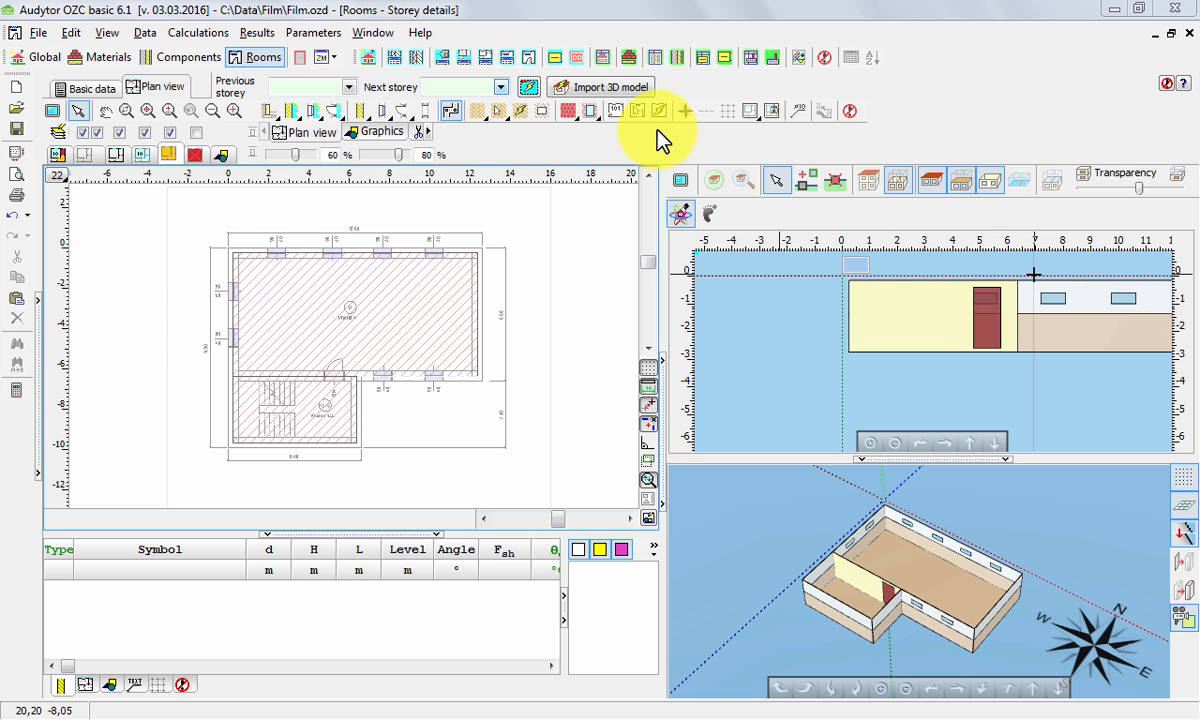
pyautogui.click(657, 111)
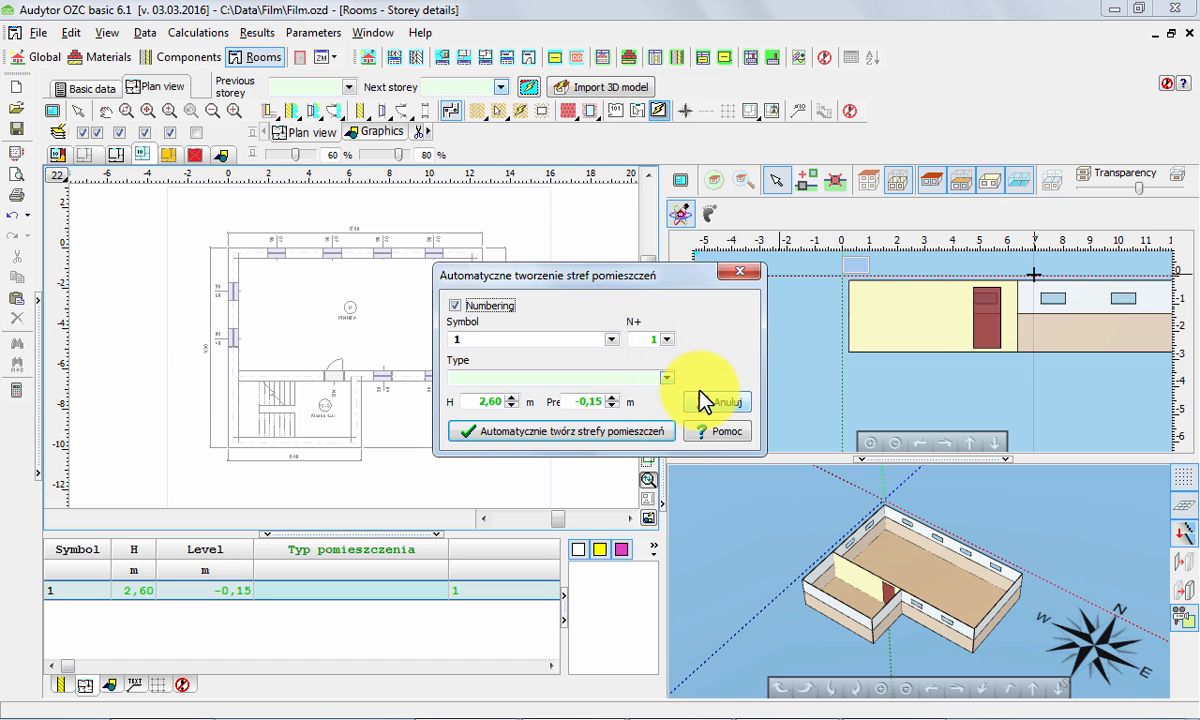
pyautogui.click(639, 437)
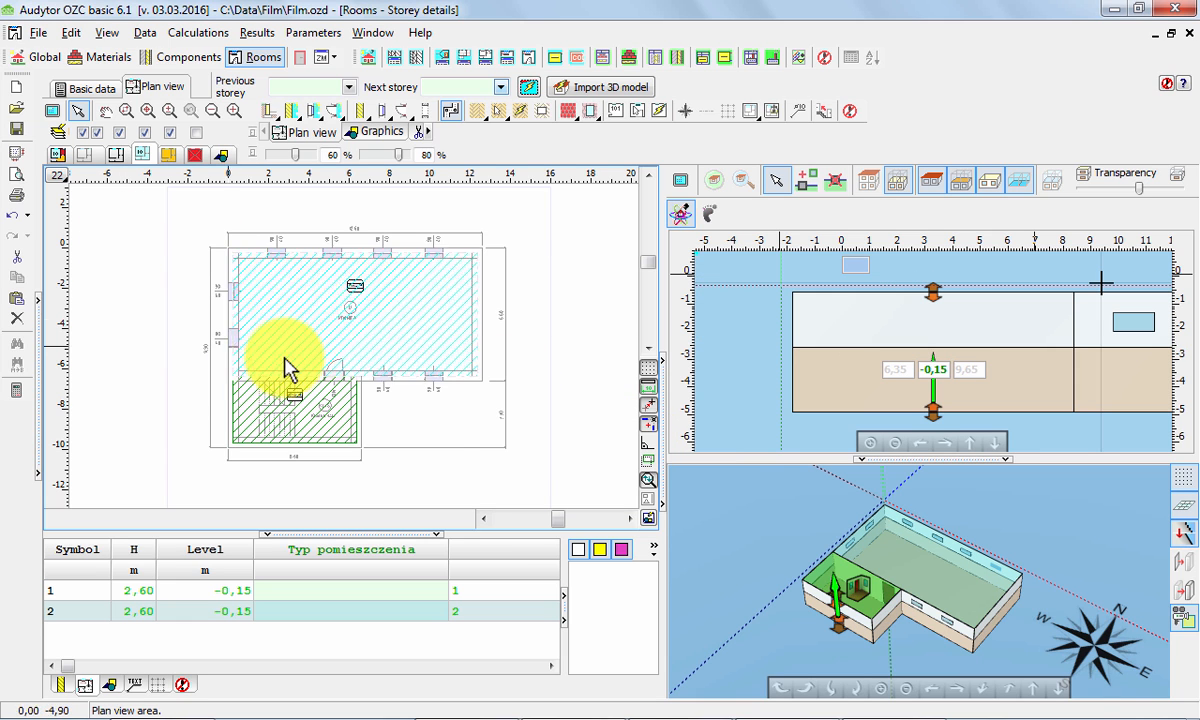
# Step: Change the large room zone's symbol to 01 and set its room type to Basement
pyautogui.click(477, 294)
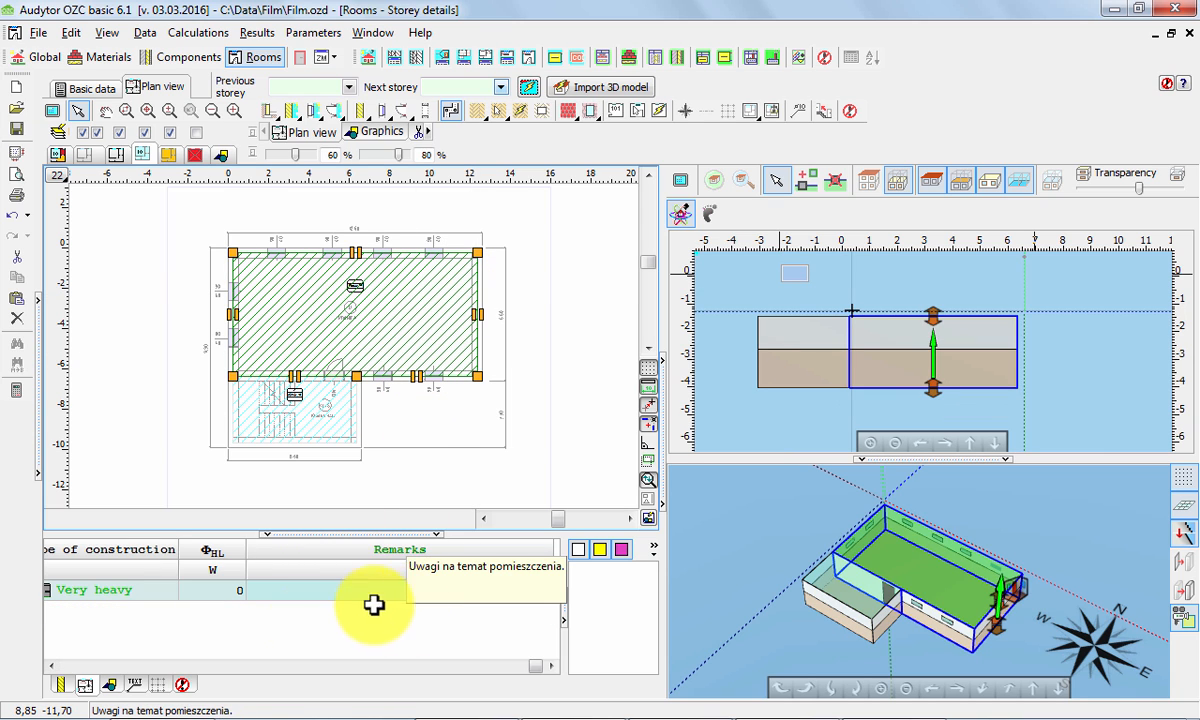
pyautogui.click(80, 666)
pyautogui.click(80, 666)
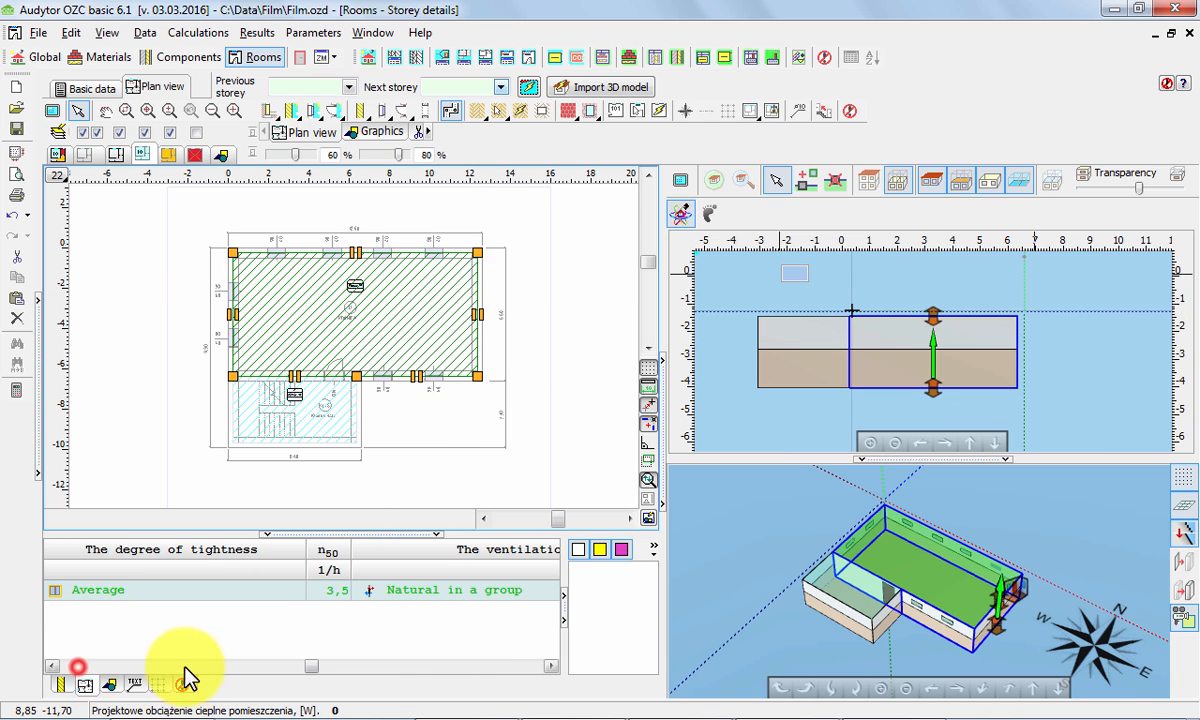
pyautogui.moveTo(311, 666); pyautogui.dragTo(27, 676)
pyautogui.click(80, 591)
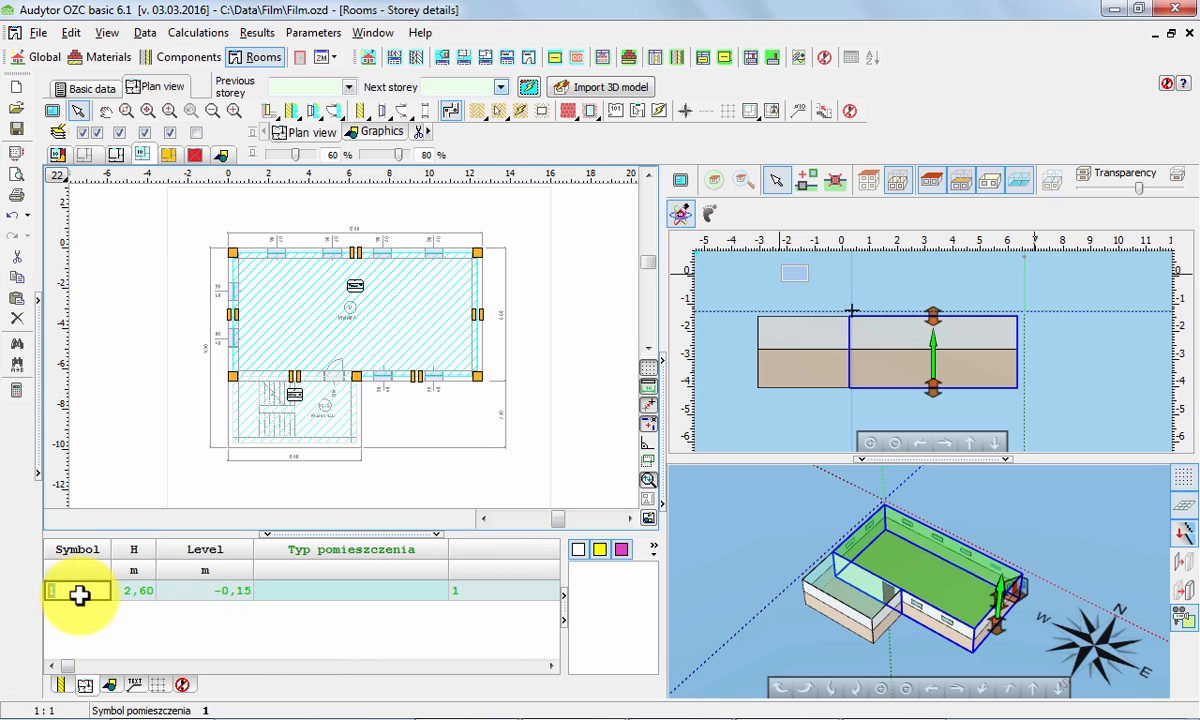
pyautogui.write('01')
pyautogui.press('Tab')
pyautogui.press('Tab')
pyautogui.press('Tab')
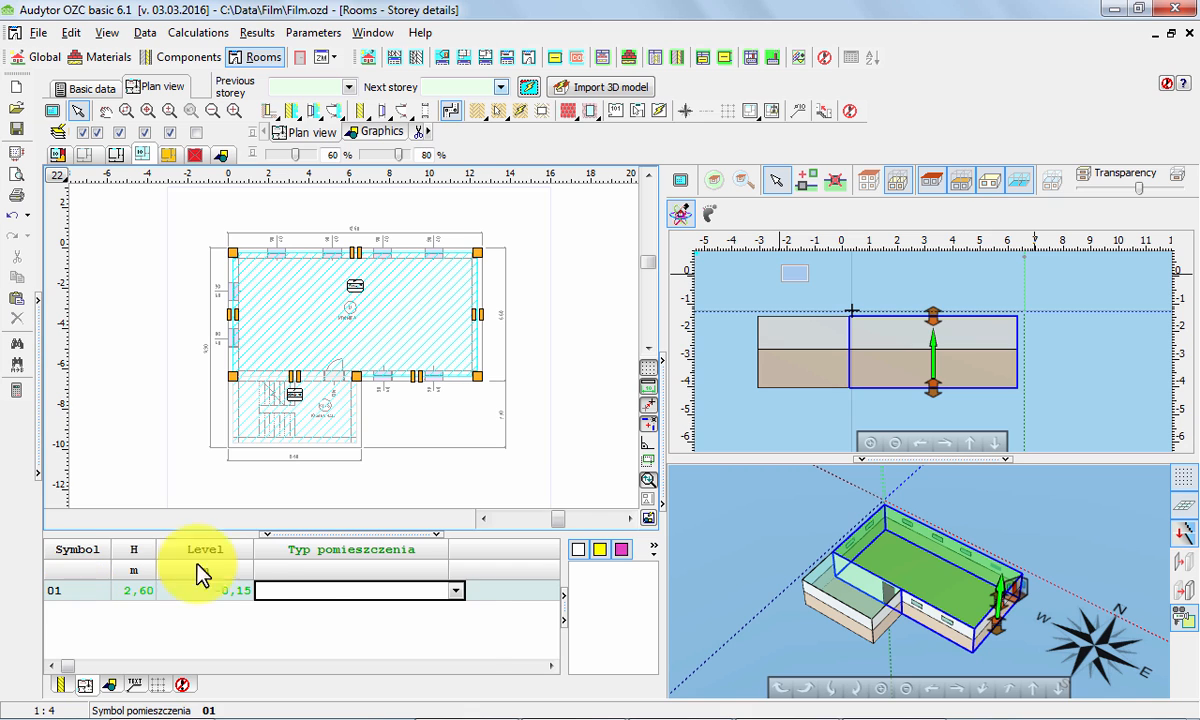
pyautogui.click(455, 590)
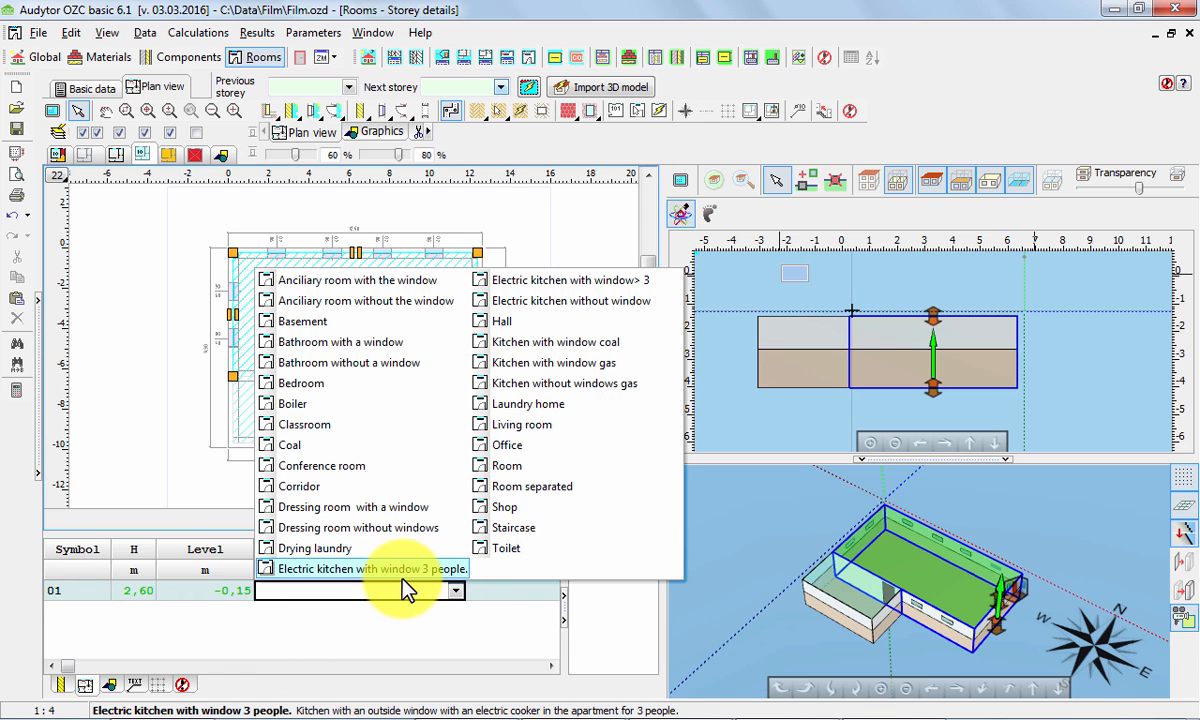
pyautogui.click(350, 322)
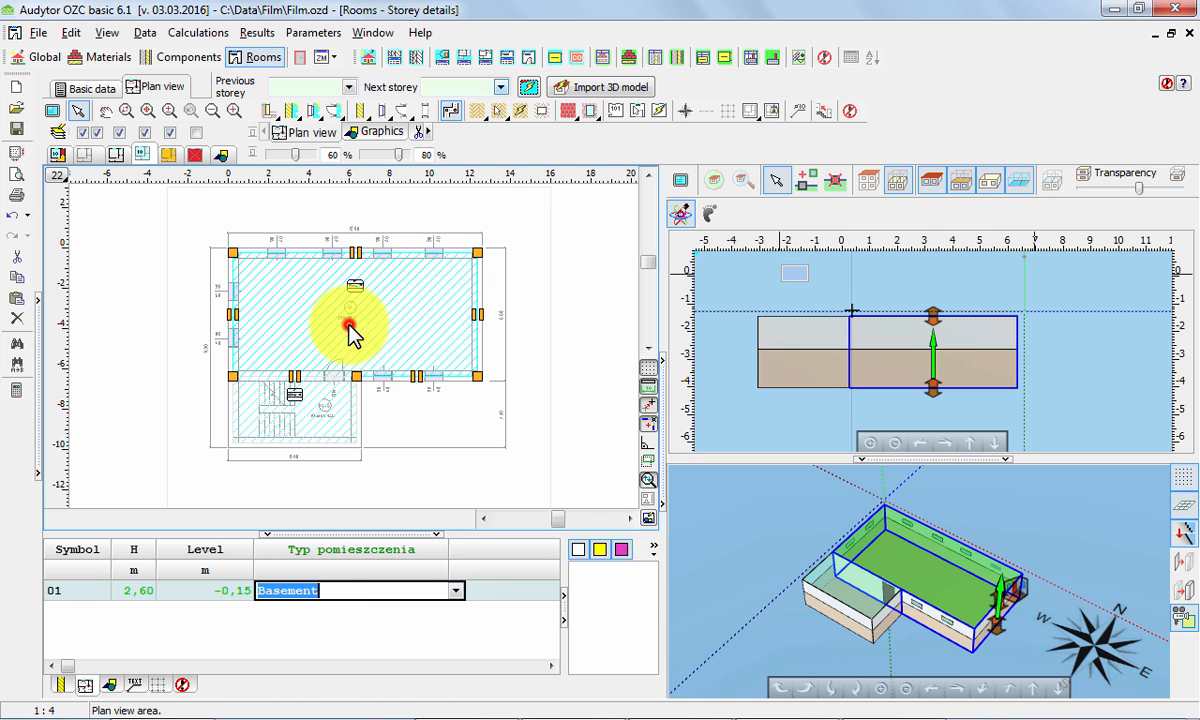
# Step: Set the type of heating for room 01 to No heating
pyautogui.click(489, 595)
pyautogui.press('Tab')
pyautogui.press('Tab')
pyautogui.press('Tab')
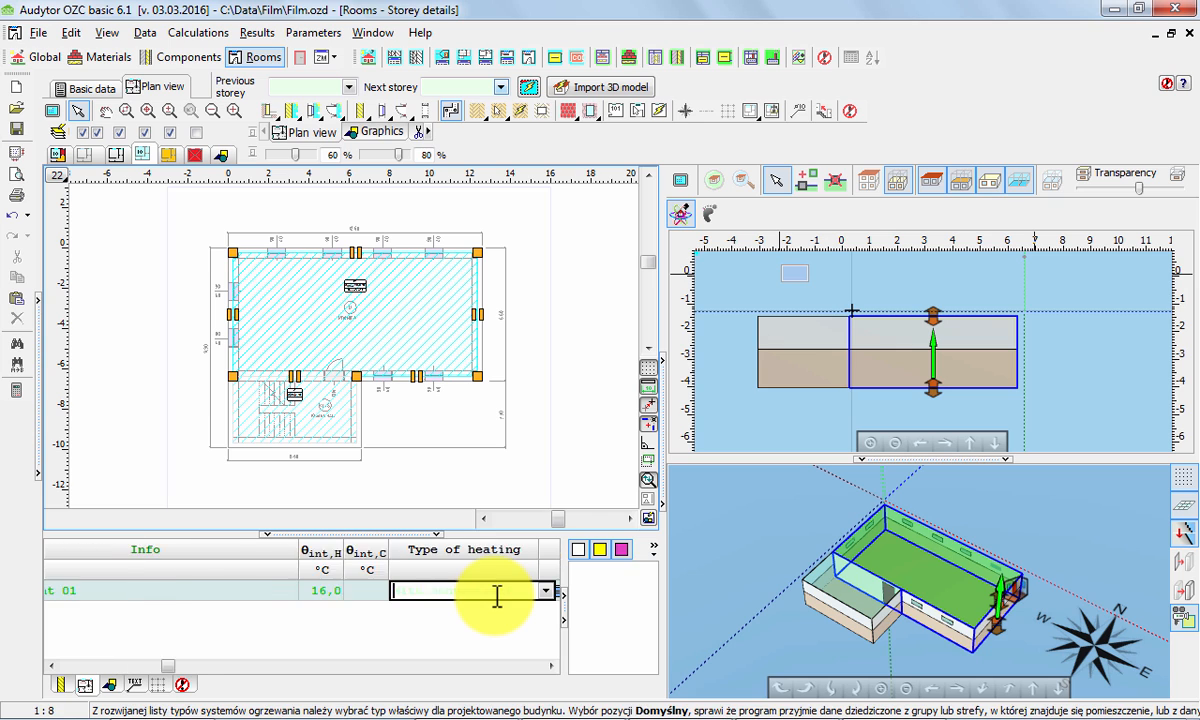
pyautogui.press('Tab')
pyautogui.hotkey('shift', 'Tab')
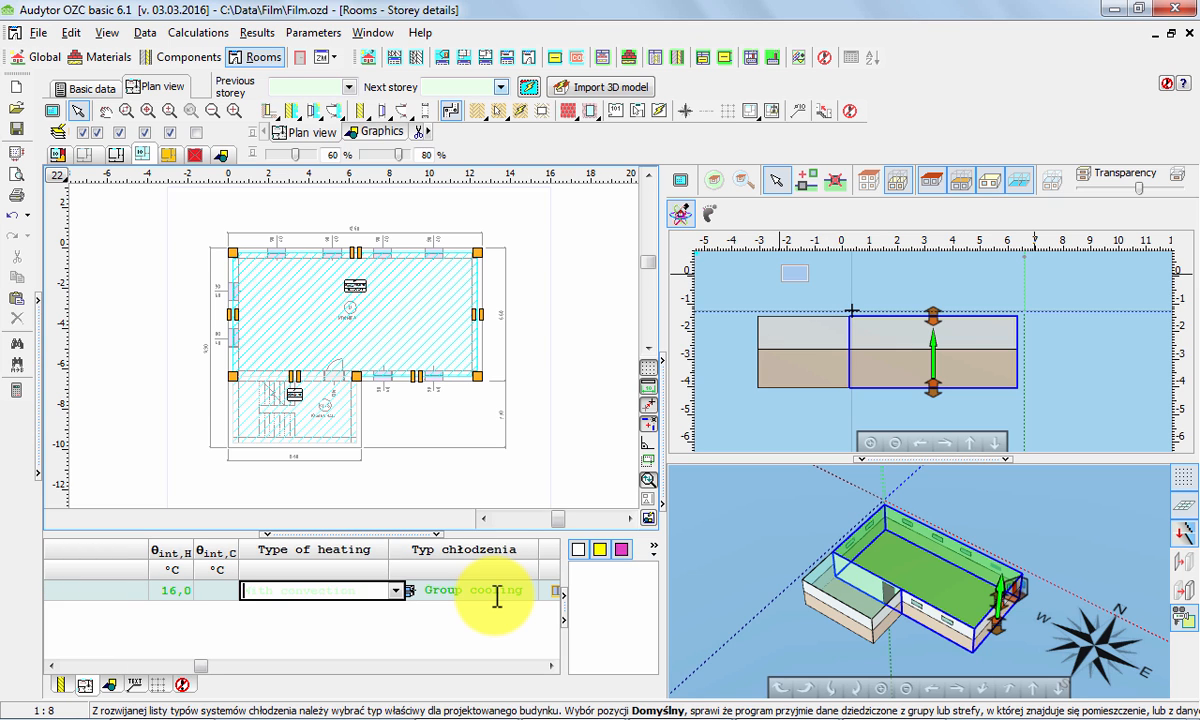
pyautogui.click(398, 594)
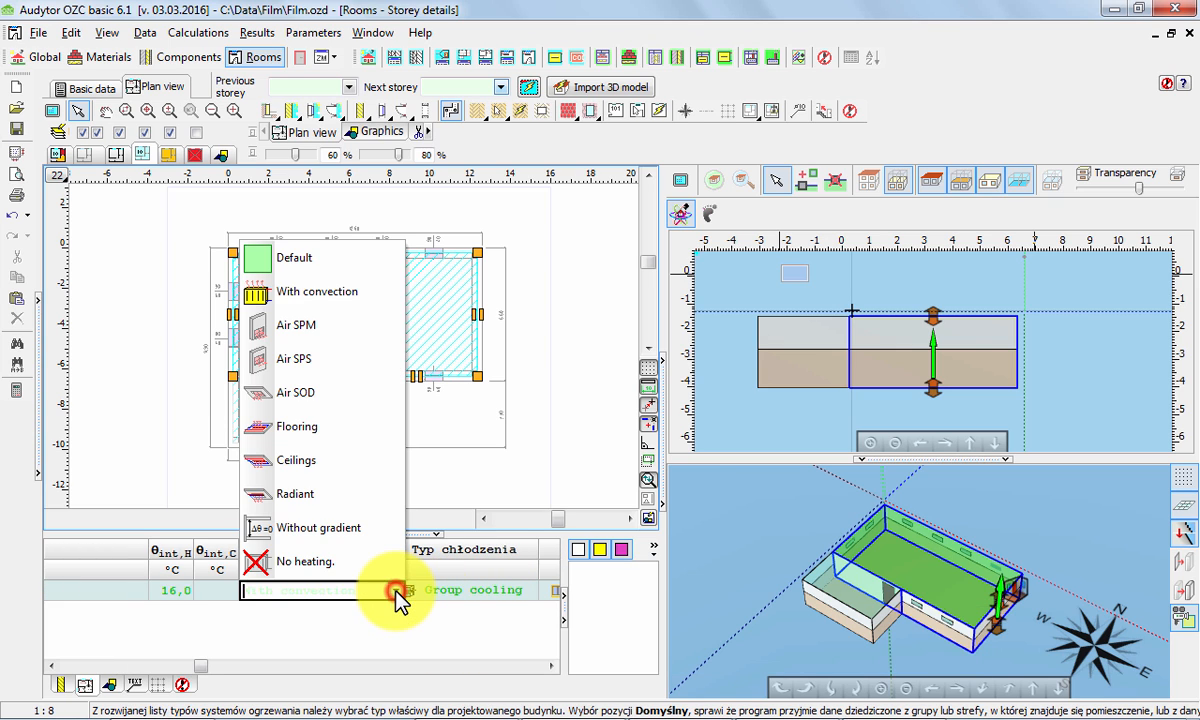
pyautogui.click(303, 562)
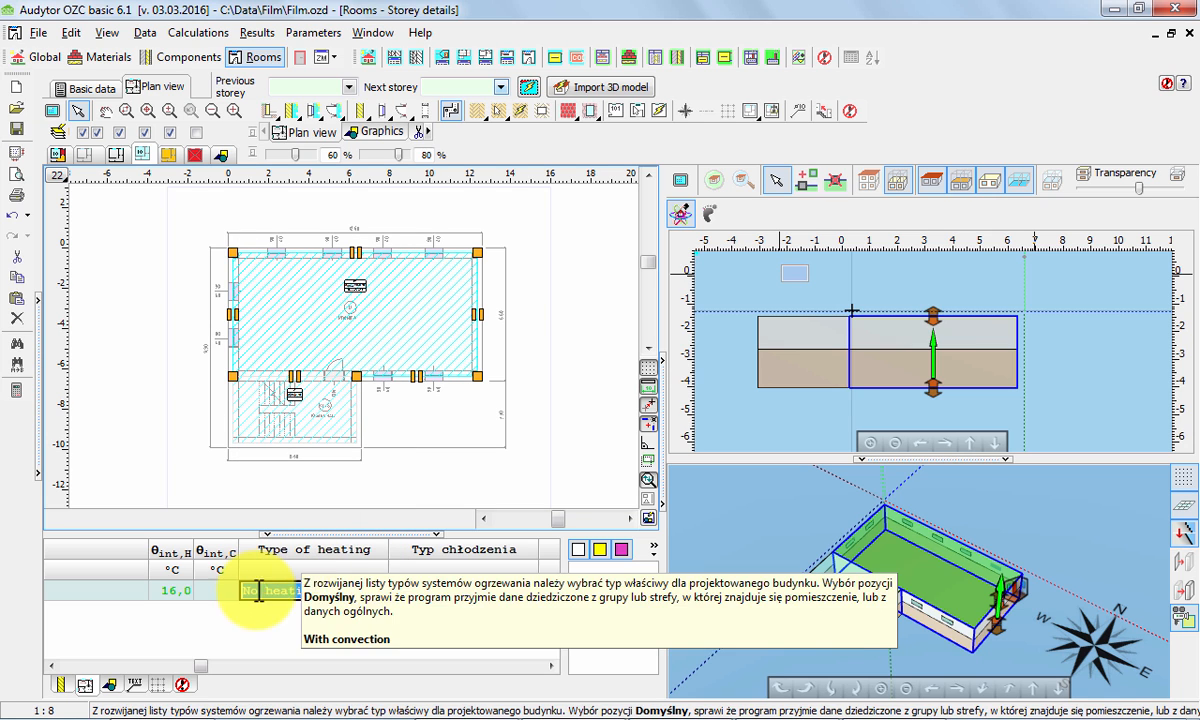
pyautogui.click(118, 588)
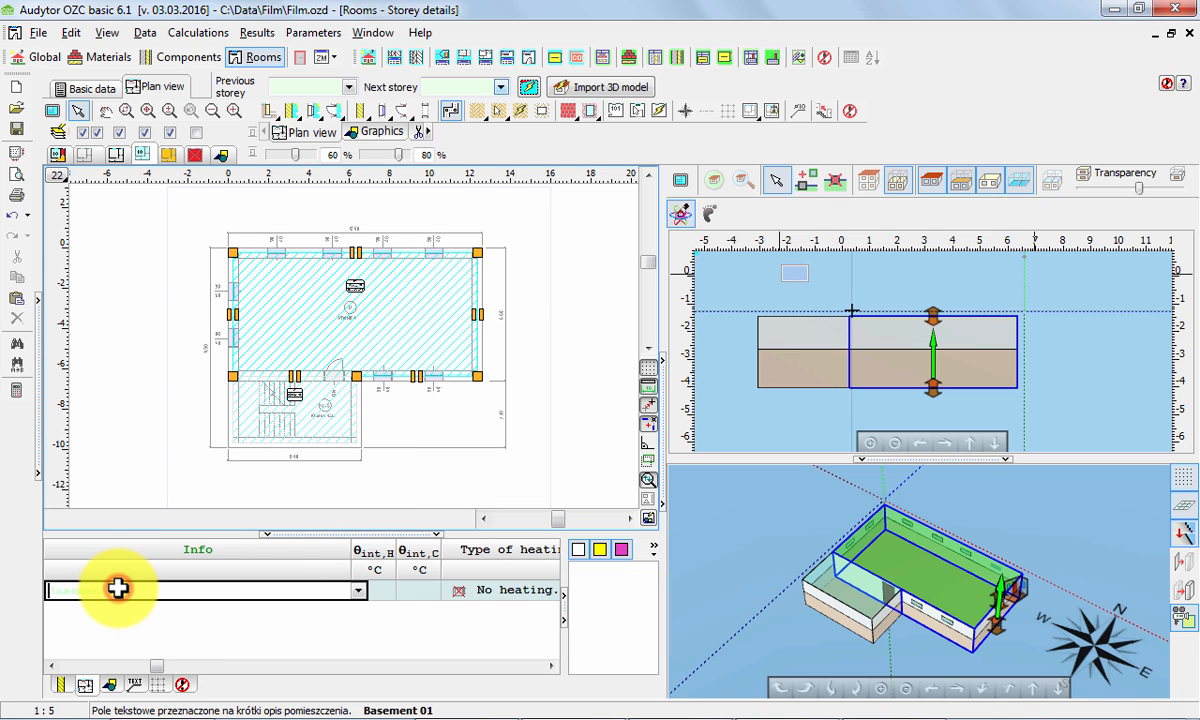
pyautogui.press('Home')
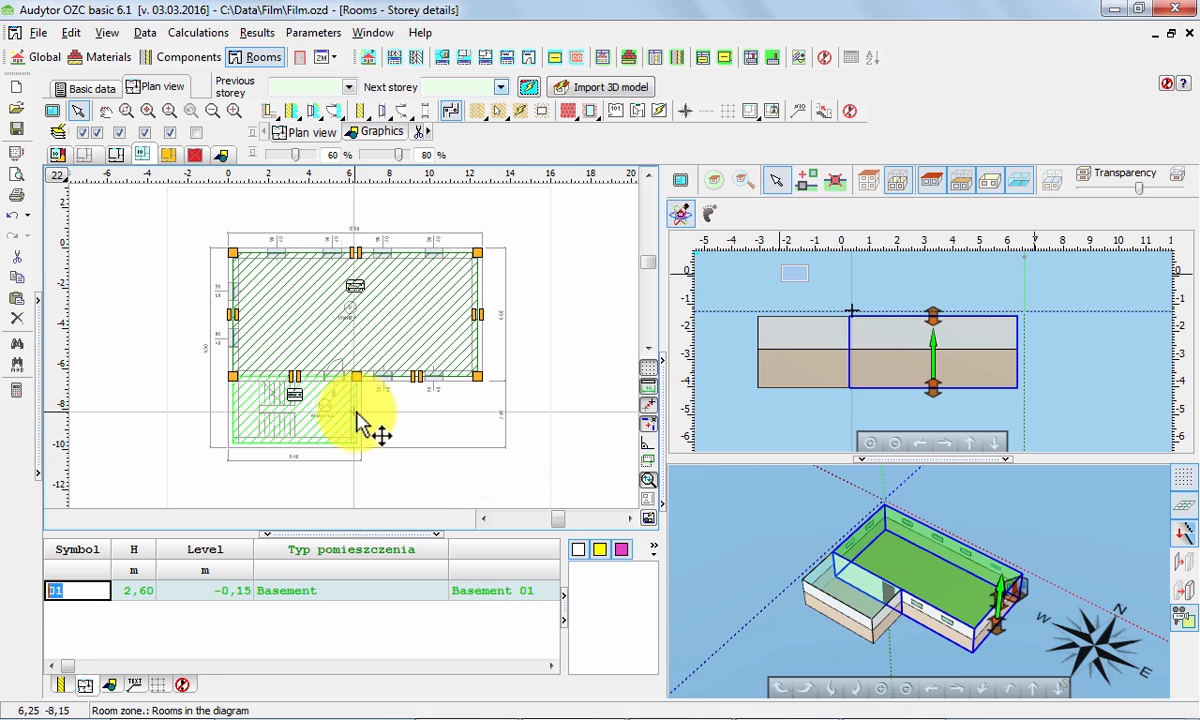
# Step: Change the staircase room zone's symbol to SC and set its room type to Staircase
pyautogui.click(360, 425)
pyautogui.click(102, 590)
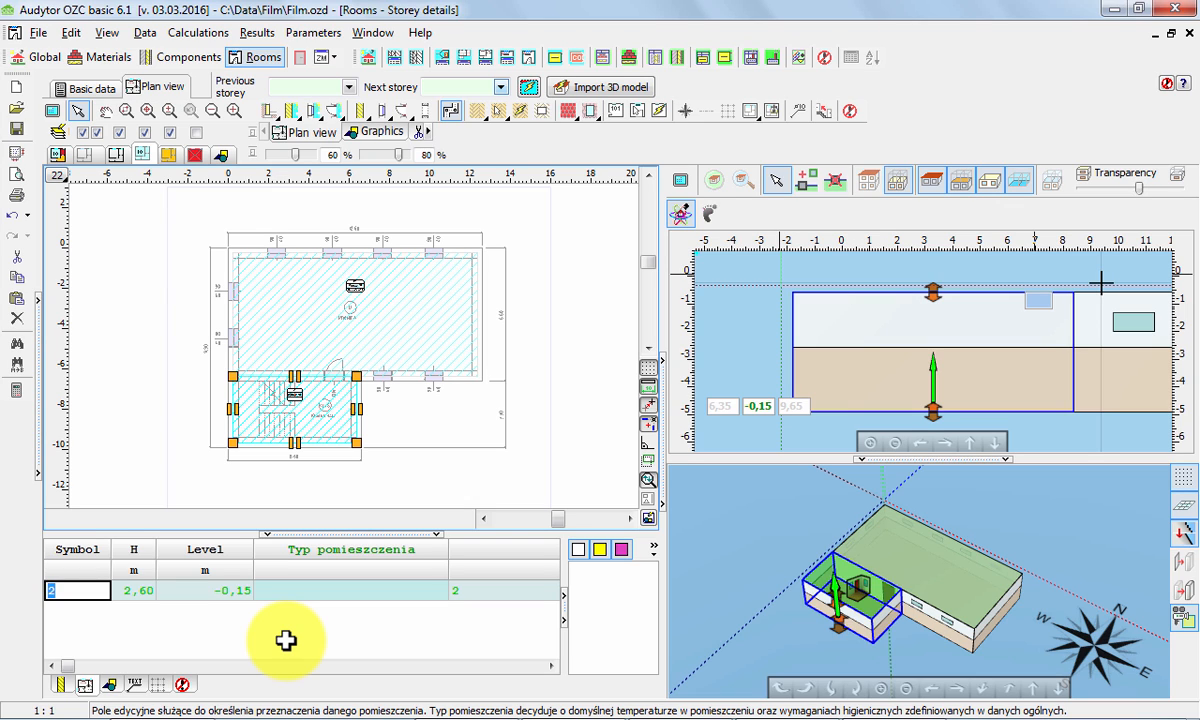
pyautogui.write('SC')
pyautogui.press('Tab')
pyautogui.press('Tab')
pyautogui.press('Tab')
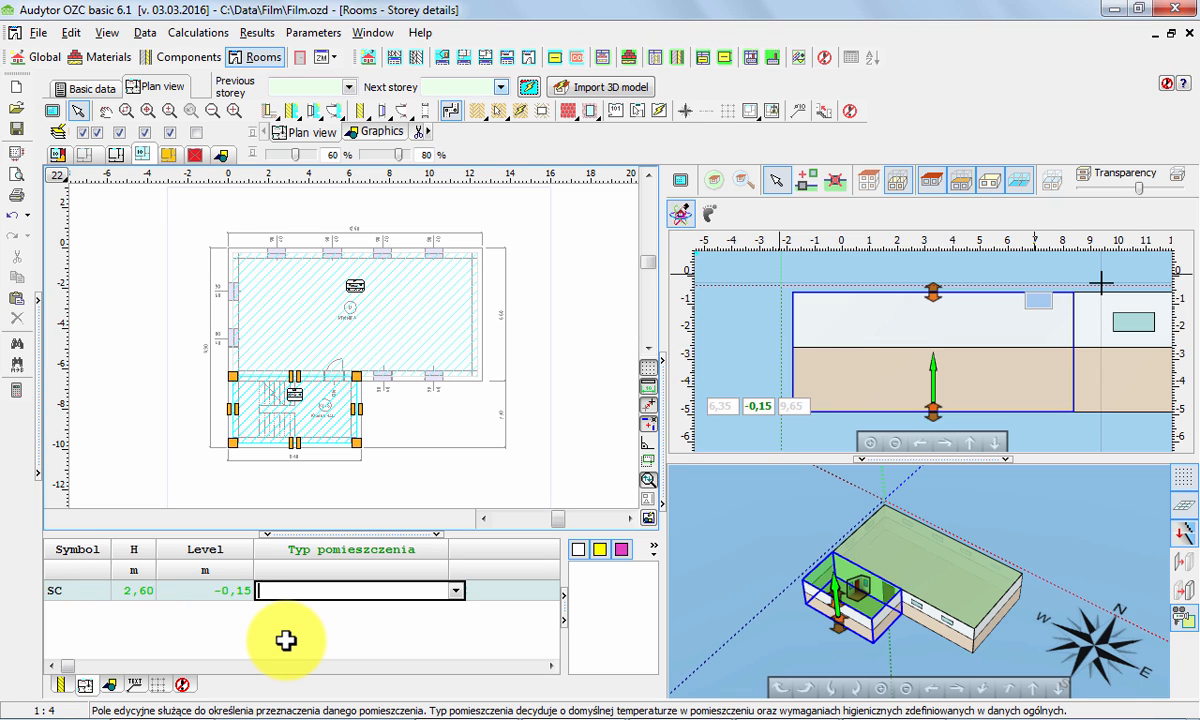
pyautogui.click(456, 591)
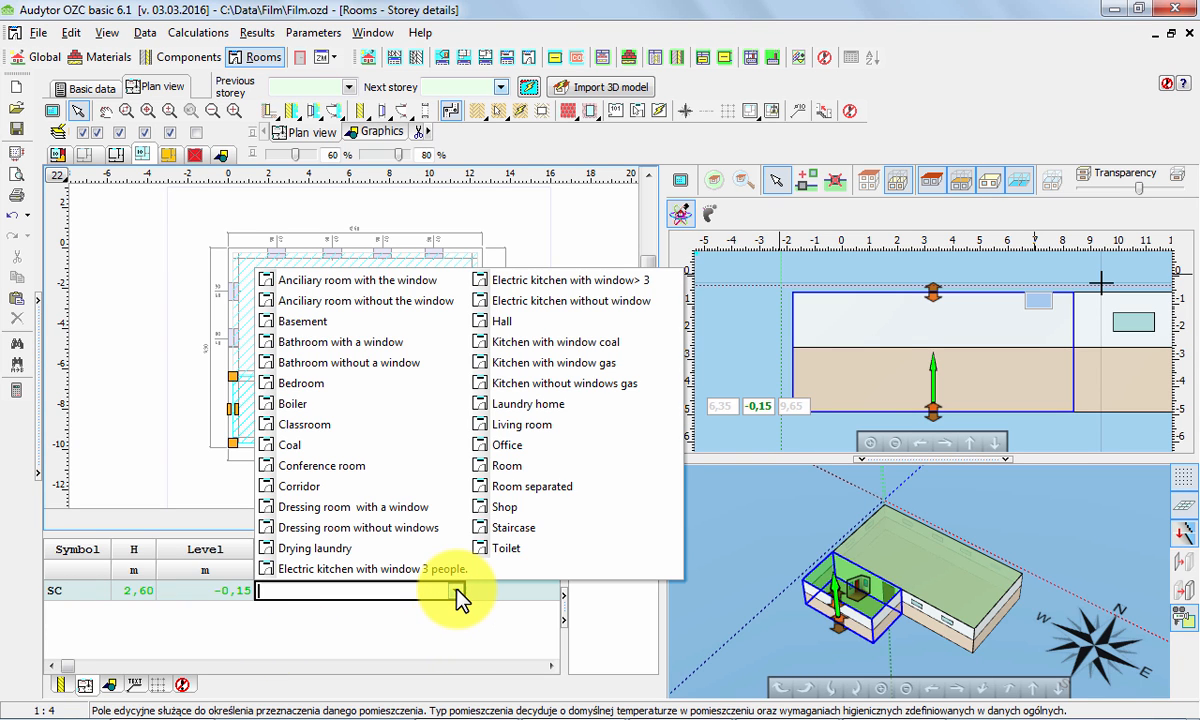
pyautogui.click(513, 527)
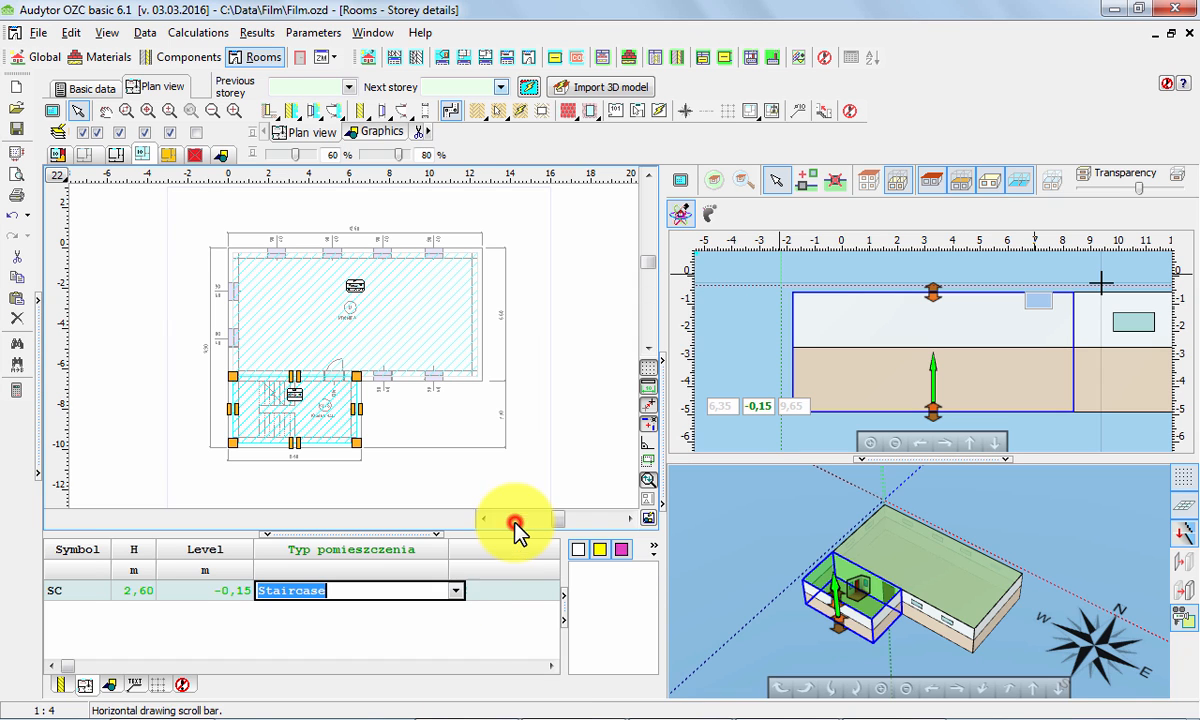
pyautogui.click(479, 592)
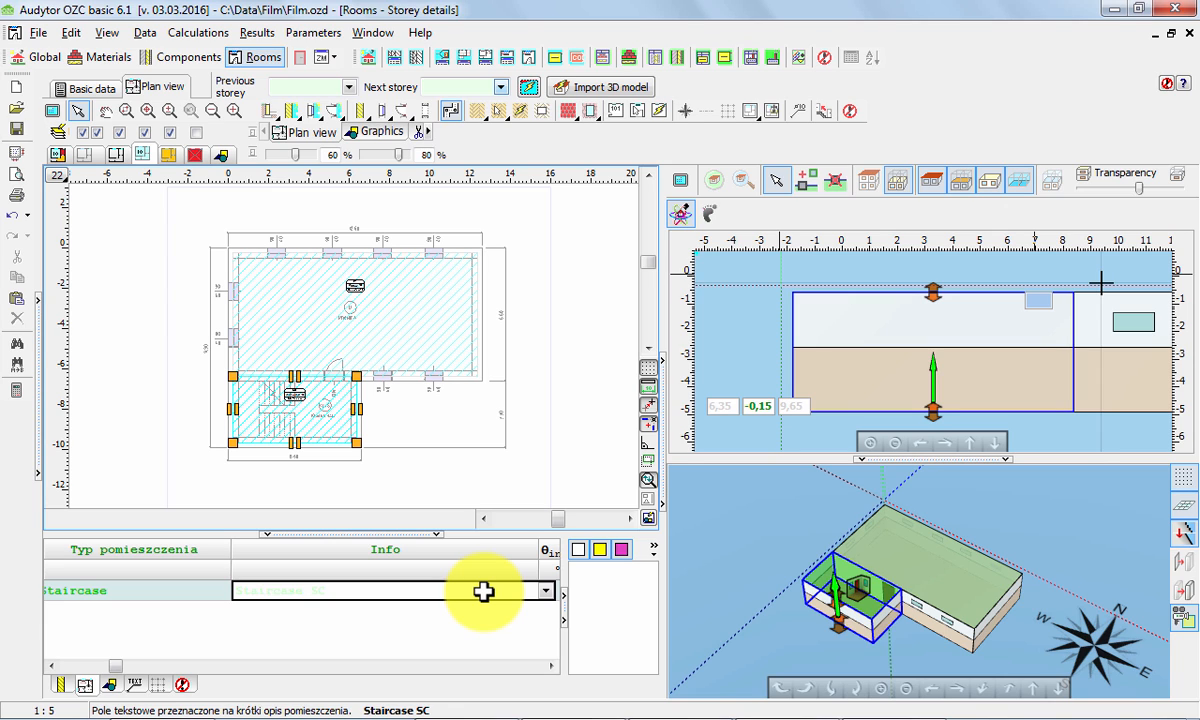
pyautogui.hotkey('shift', 'Tab')
pyautogui.hotkey('shift', 'Tab')
pyautogui.hotkey('shift', 'Tab')
pyautogui.hotkey('shift', 'Tab')
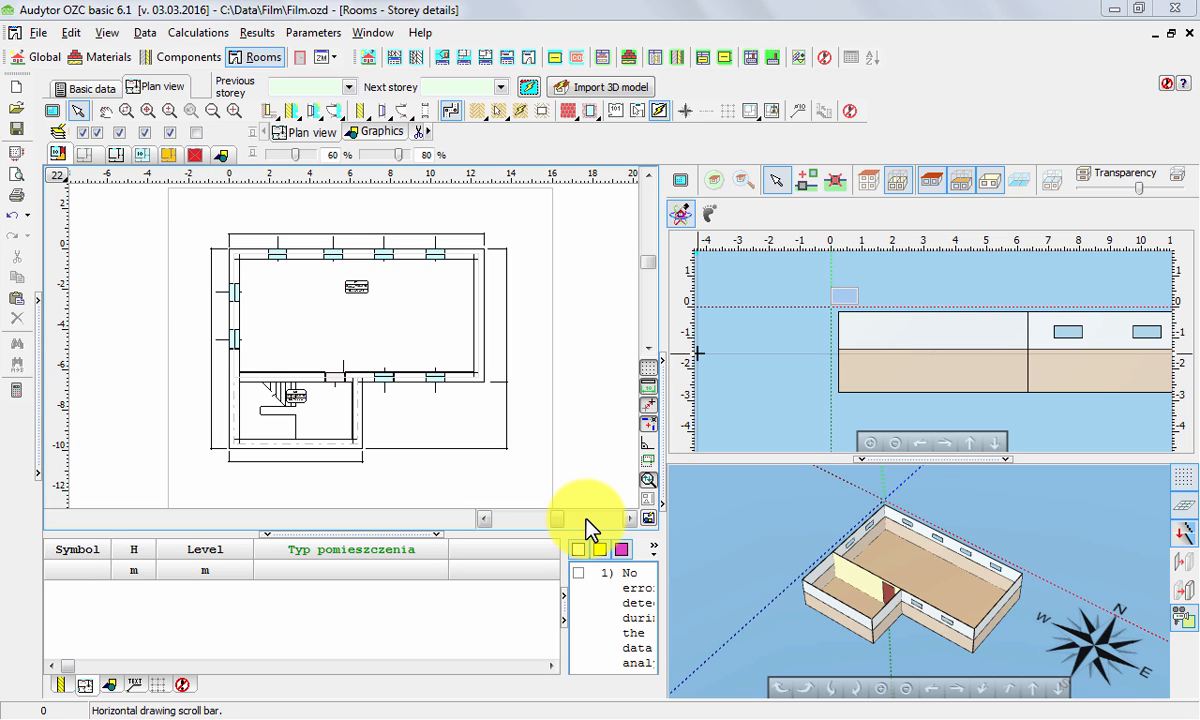
# Step: Import the 3D computational model of the building into the room data and show the storey's room list
pyautogui.click(607, 88)
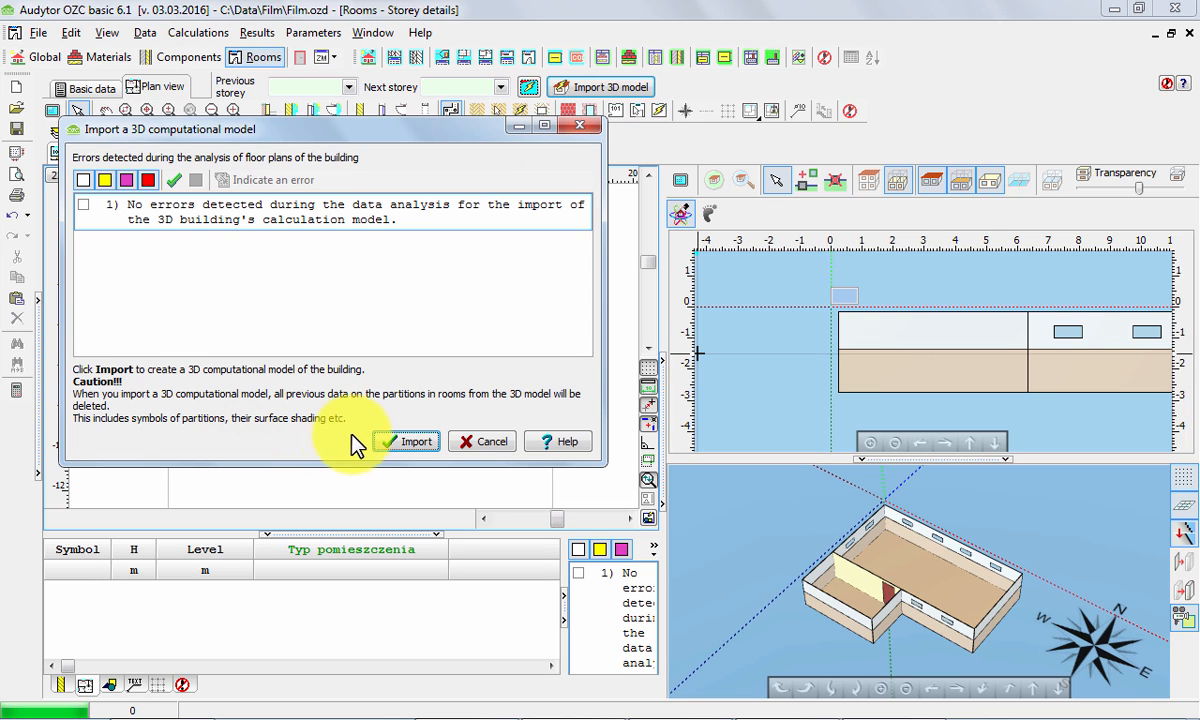
pyautogui.click(405, 443)
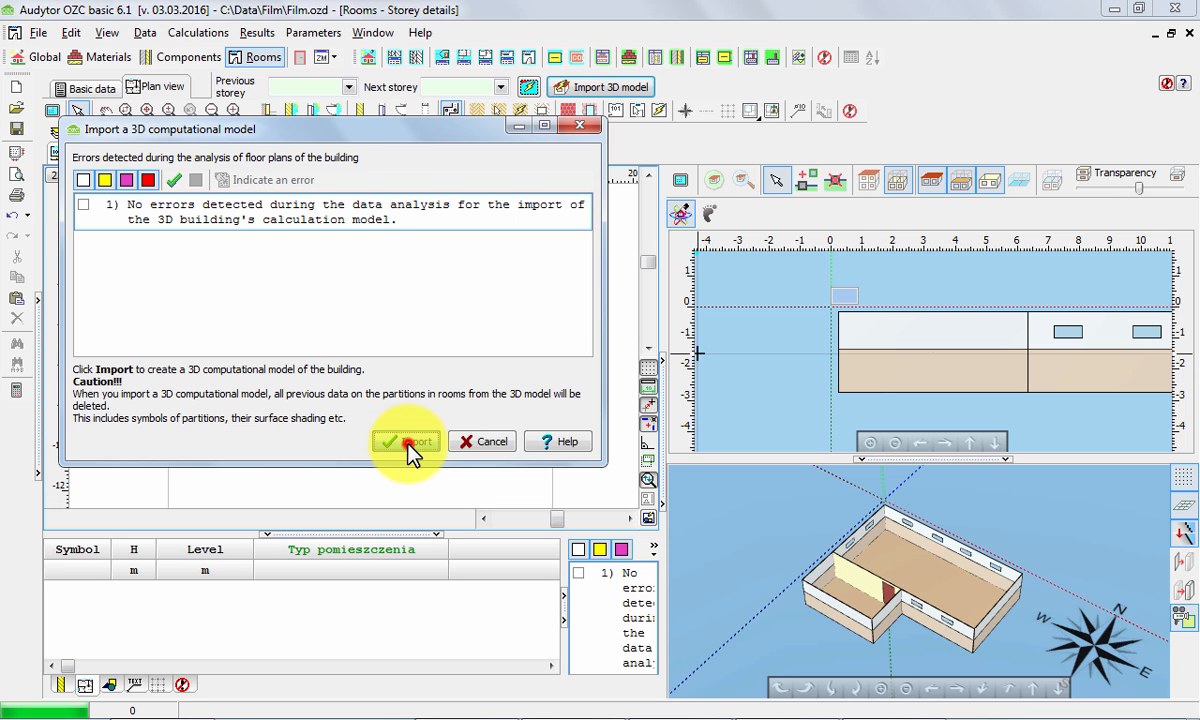
pyautogui.click(39, 365)
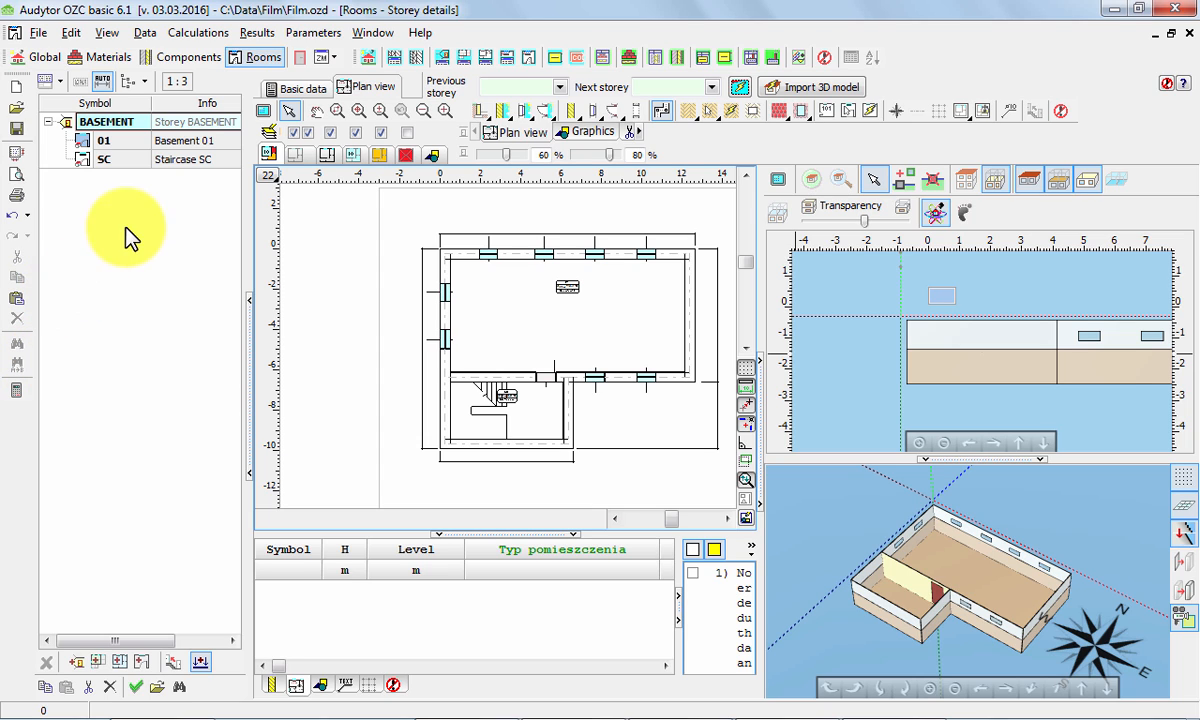
# Step: Examine the imported partitions, calculation results and 3D views of rooms 01 and SC, ending on room 01
pyautogui.click(131, 145)
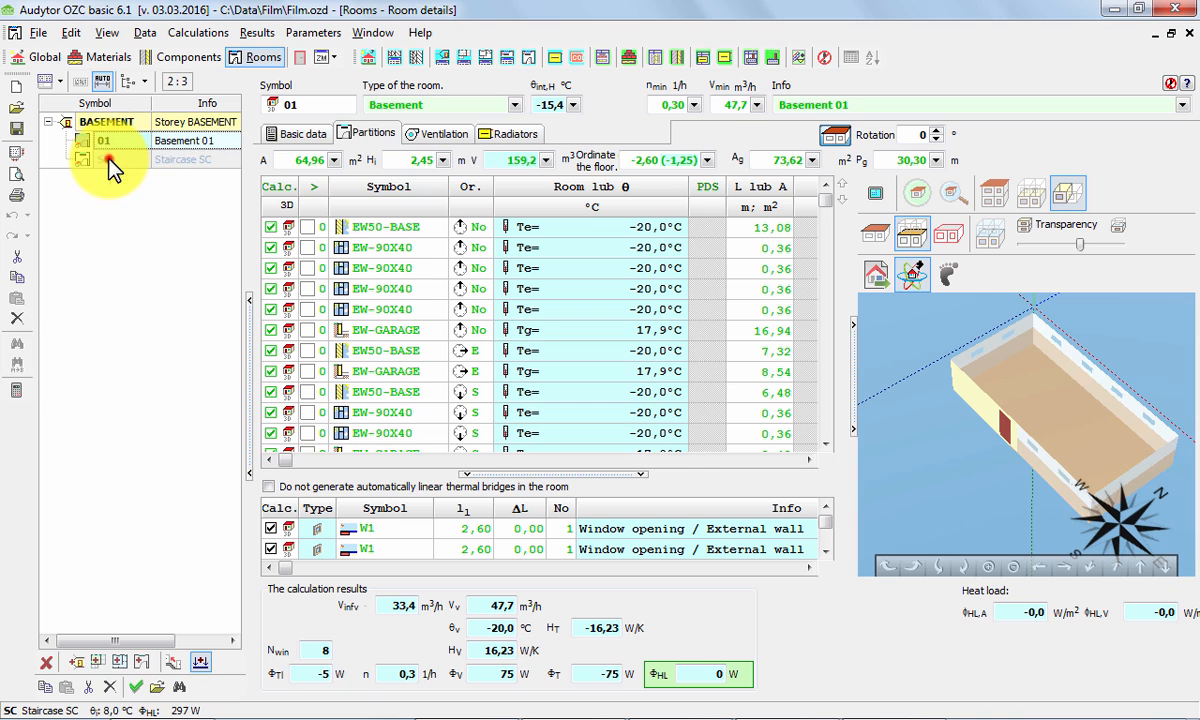
pyautogui.click(103, 158)
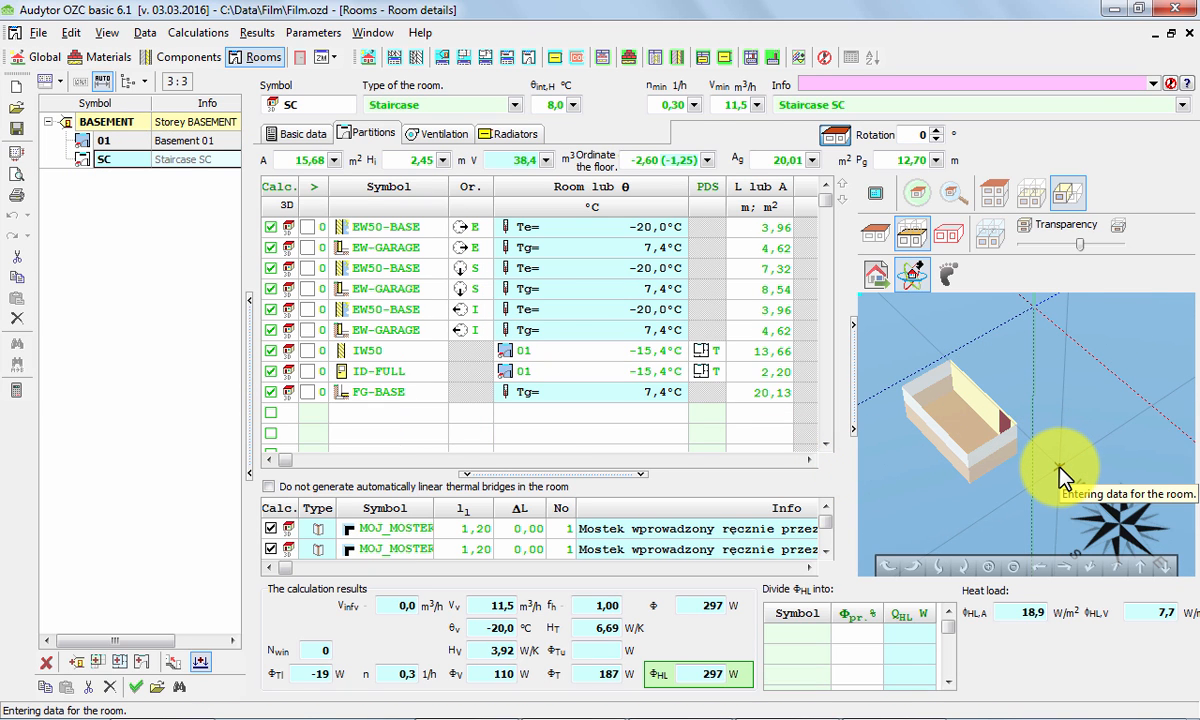
pyautogui.moveTo(1062, 475); pyautogui.dragTo(1000, 482)
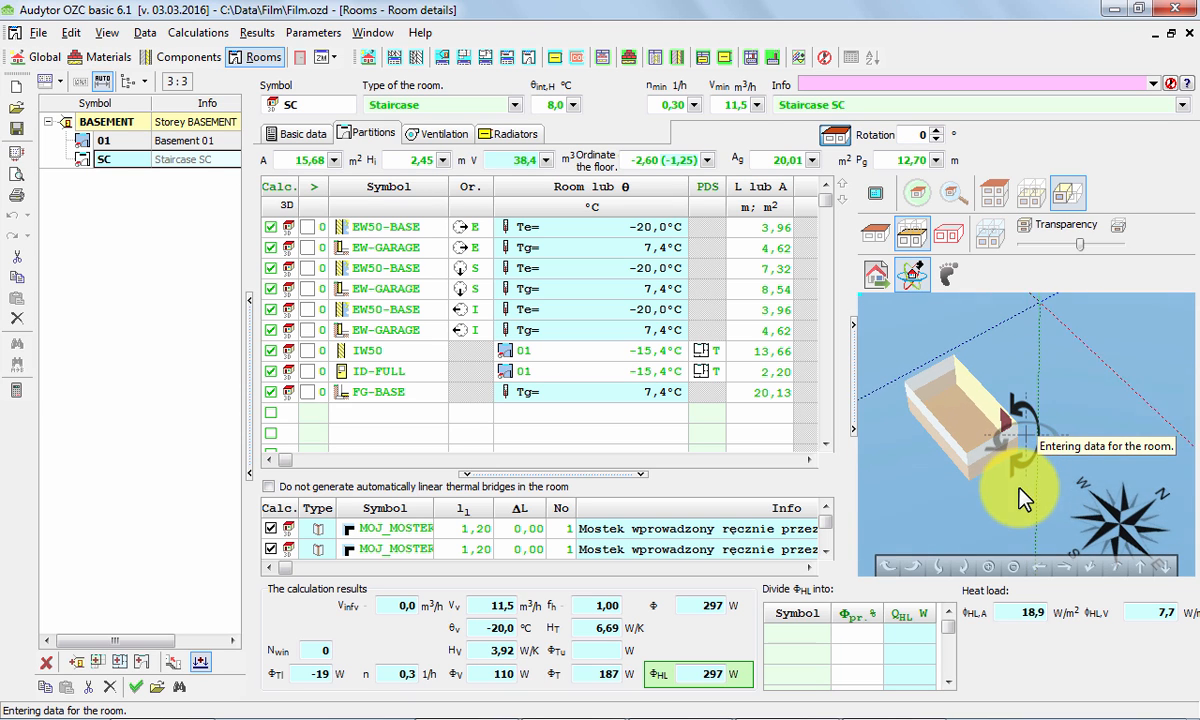
pyautogui.click(90, 140)
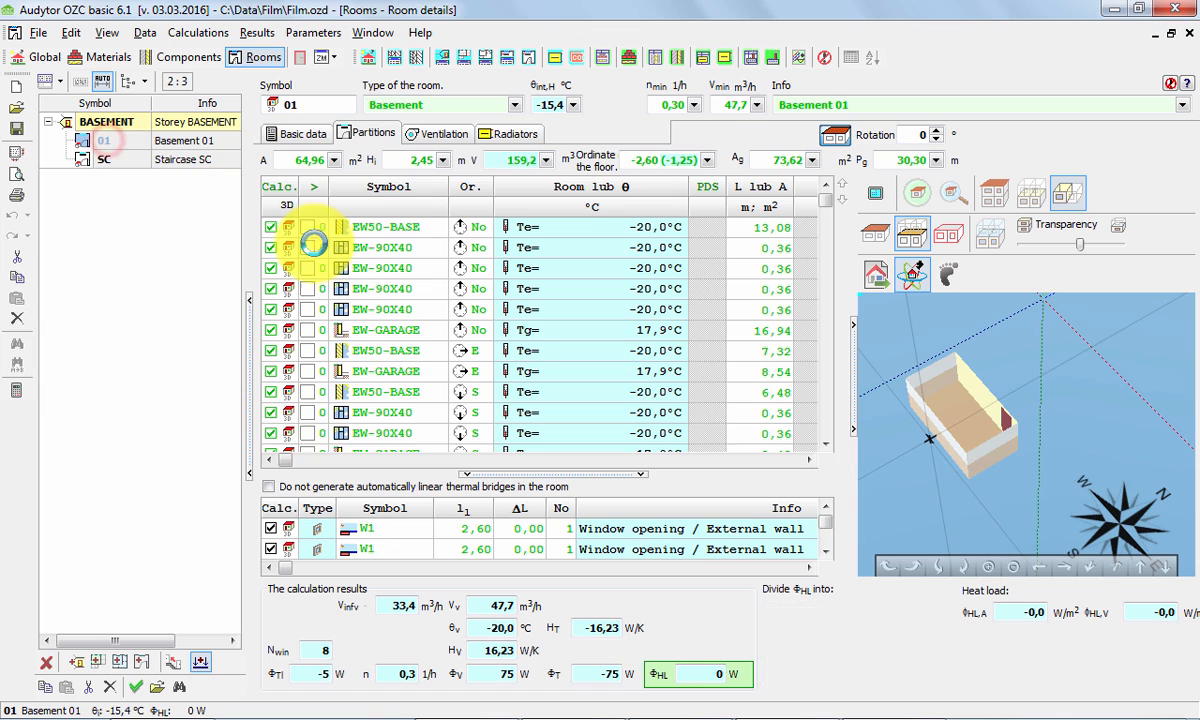